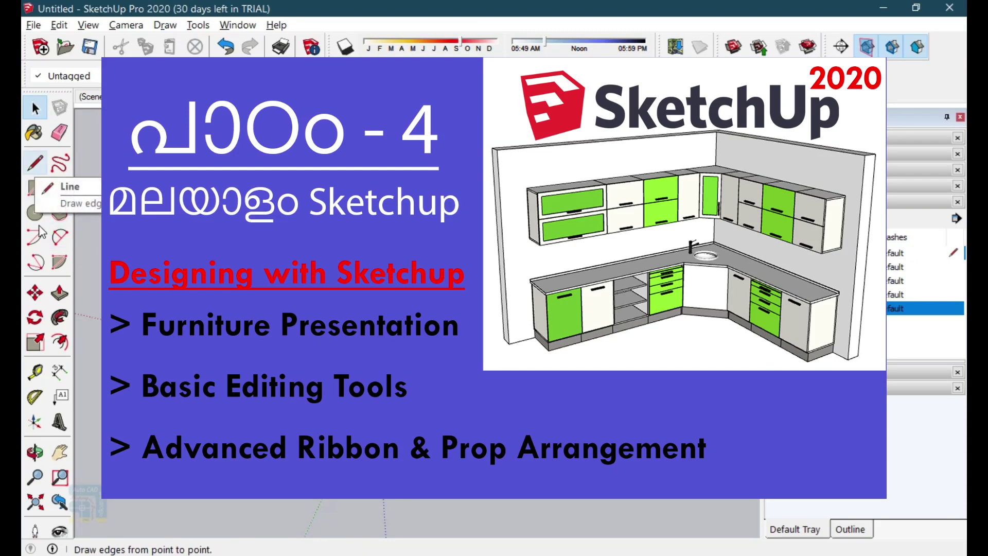
Pan the empty model so the axes origin sits toward the lower left.
click(59, 452)
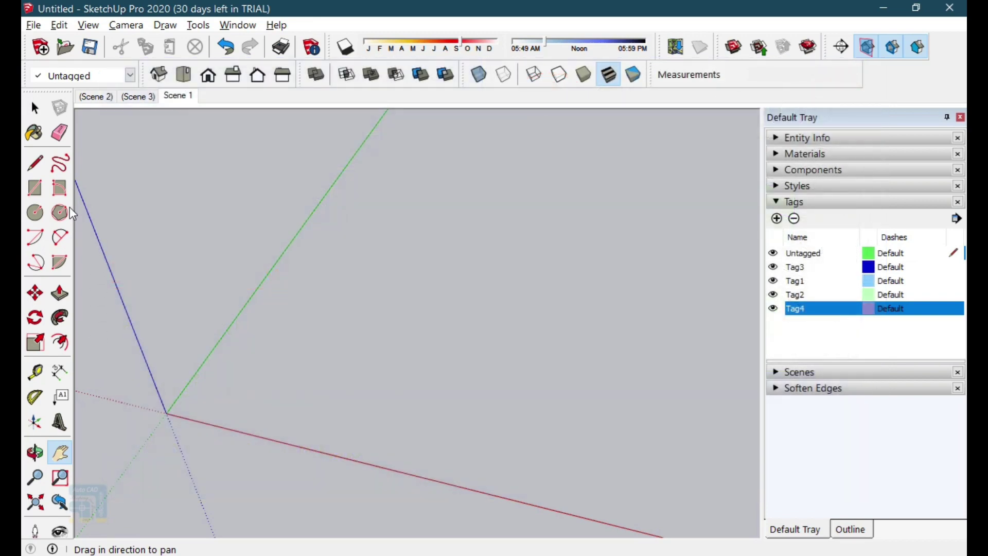
Trace a six-edge L-shaped face near the origin with typed lengths like 1200 and 1100, closing at the start.
click(35, 163)
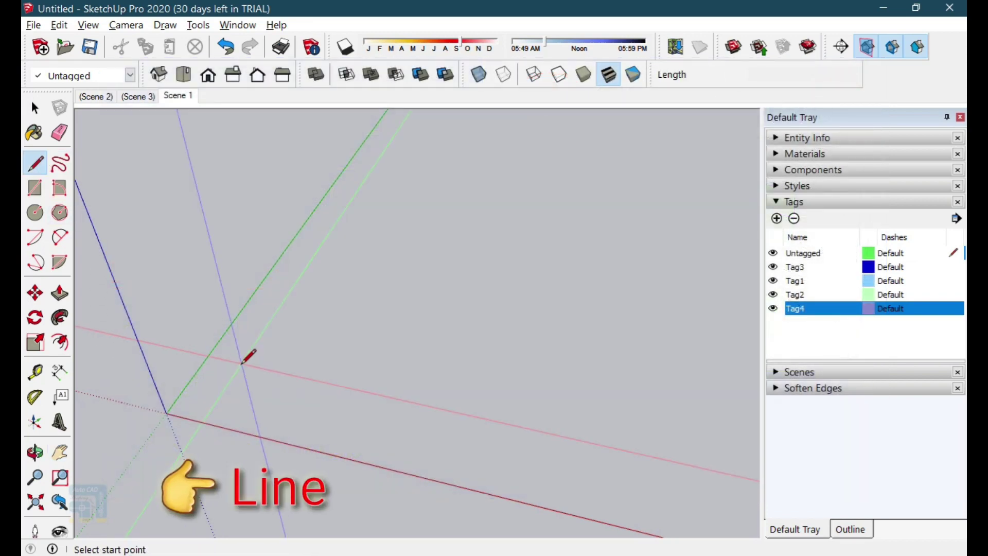
click(281, 373)
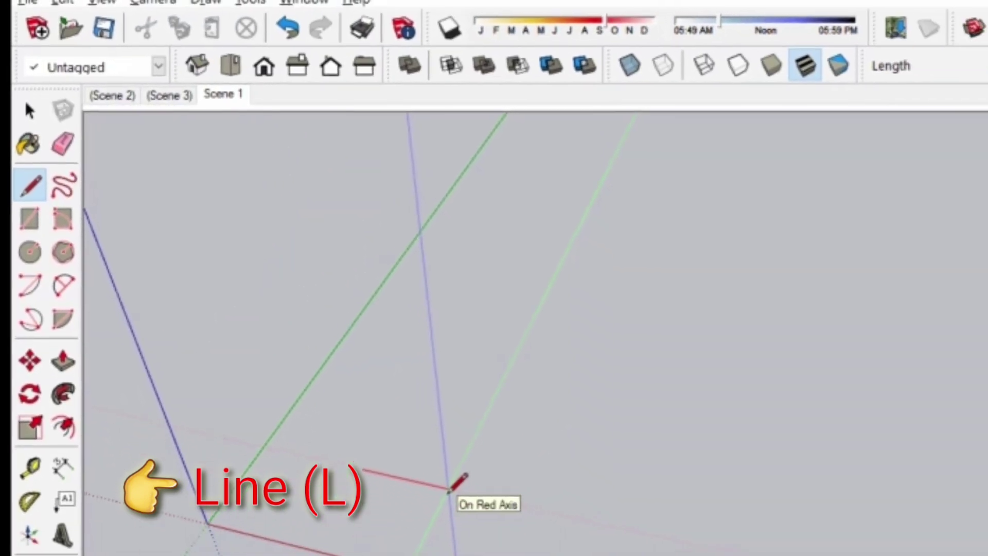
text(00)
key(Return)
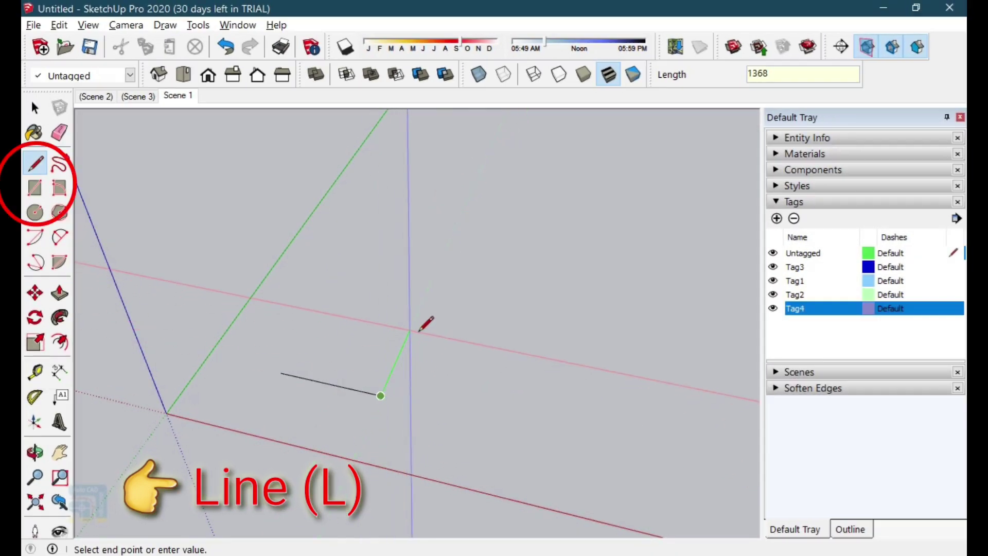
text(1200)
key(Return)
text(1100)
key(Return)
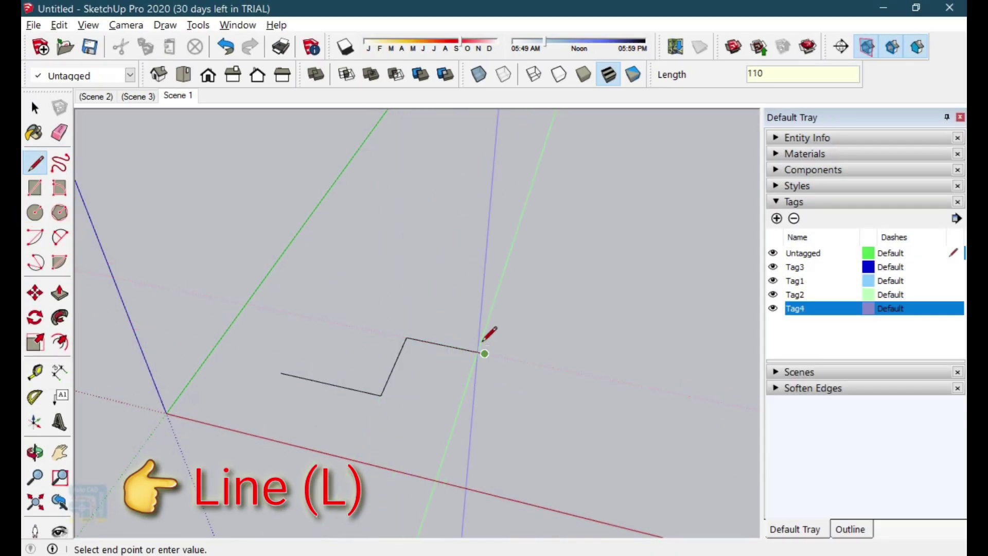
text(1)
key(Return)
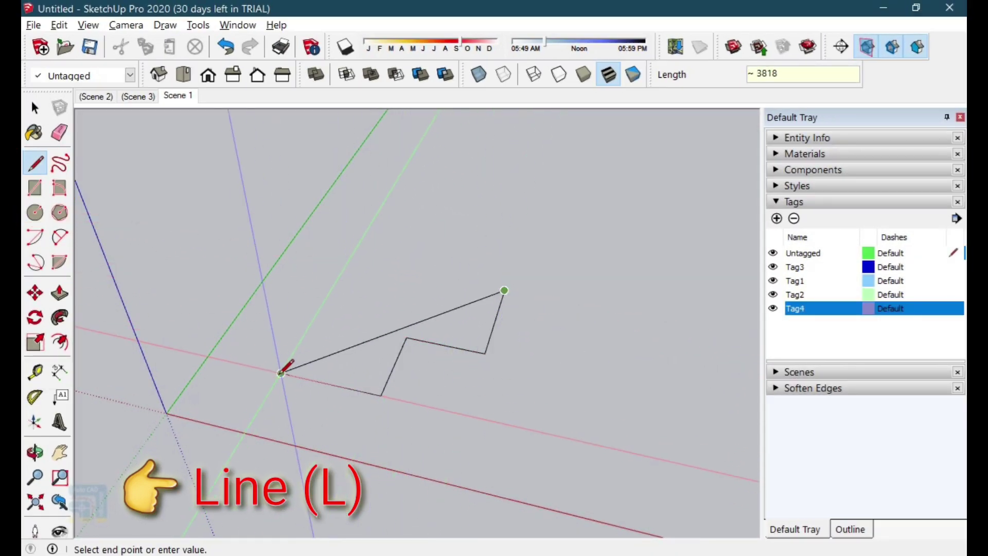
click(348, 261)
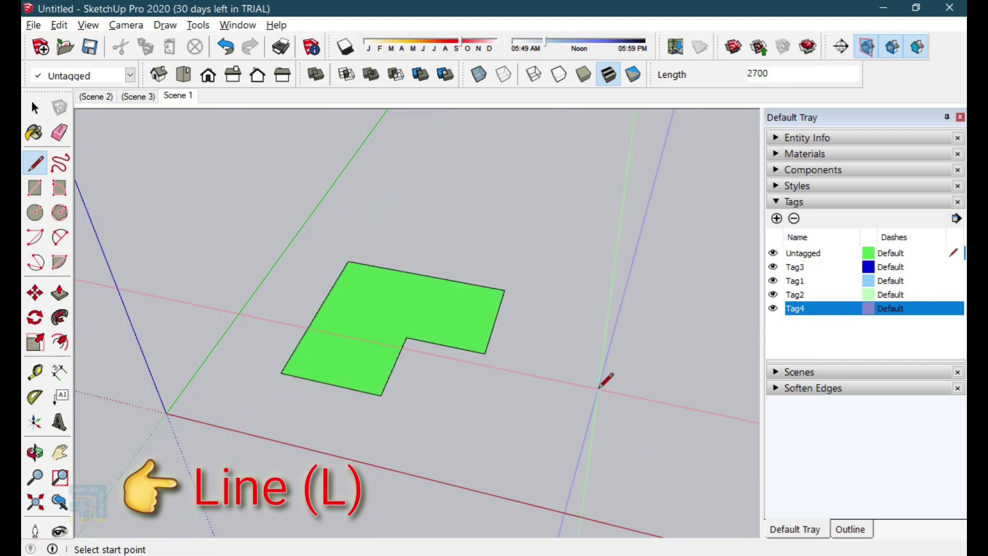
key(space)
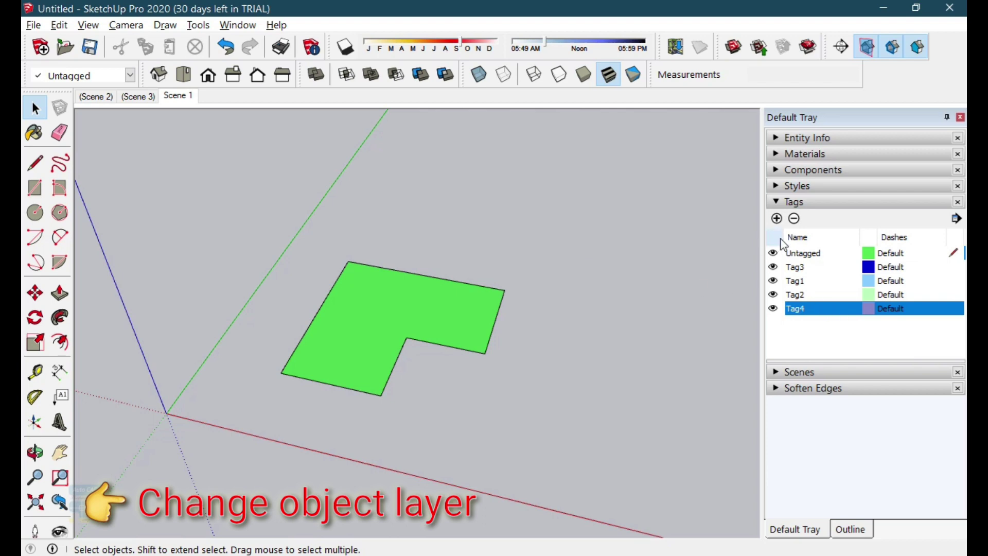
Add a tag named 'new' and make it the current tag.
click(777, 219)
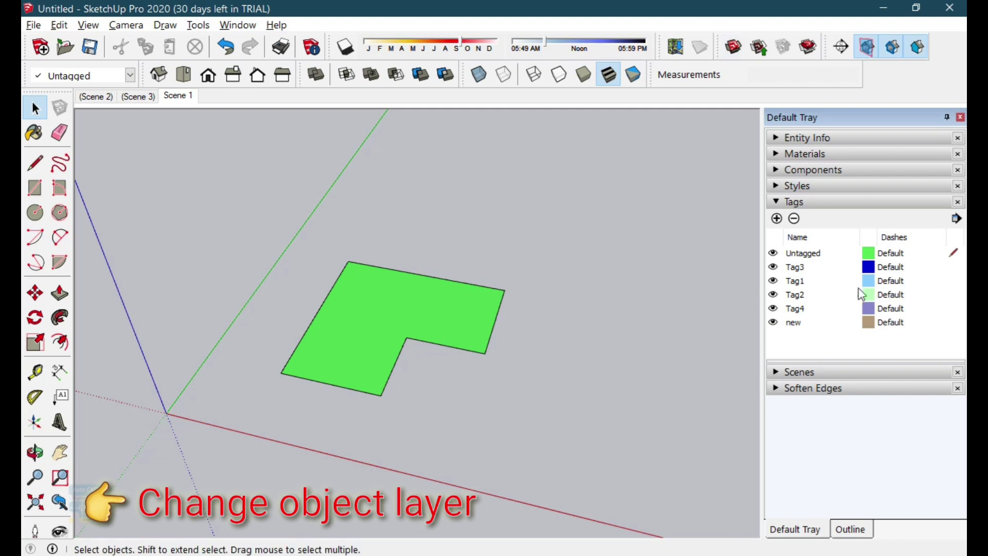
click(129, 77)
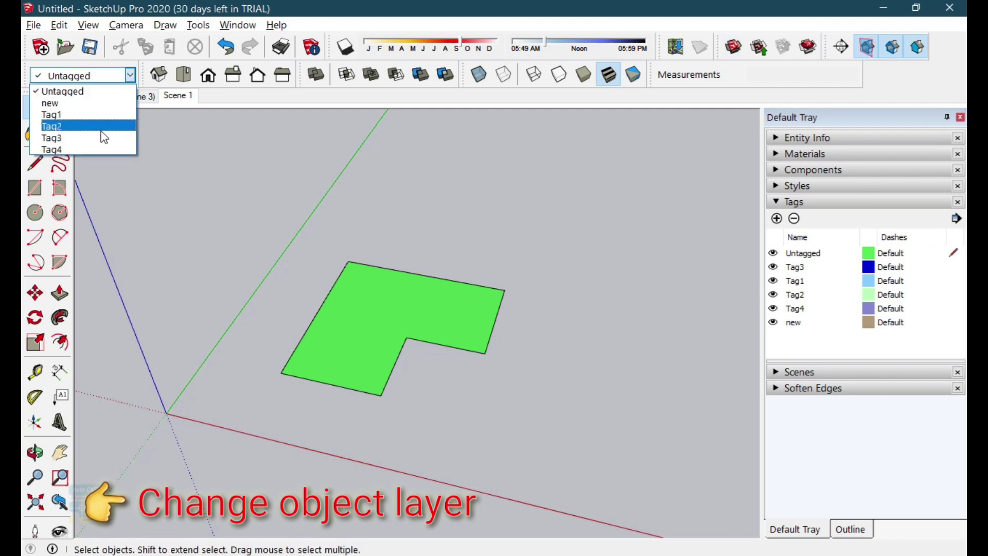
click(50, 103)
Select the L-shaped face and assign it to the 'new' tag.
drag(189, 169, 603, 440)
click(98, 74)
click(88, 114)
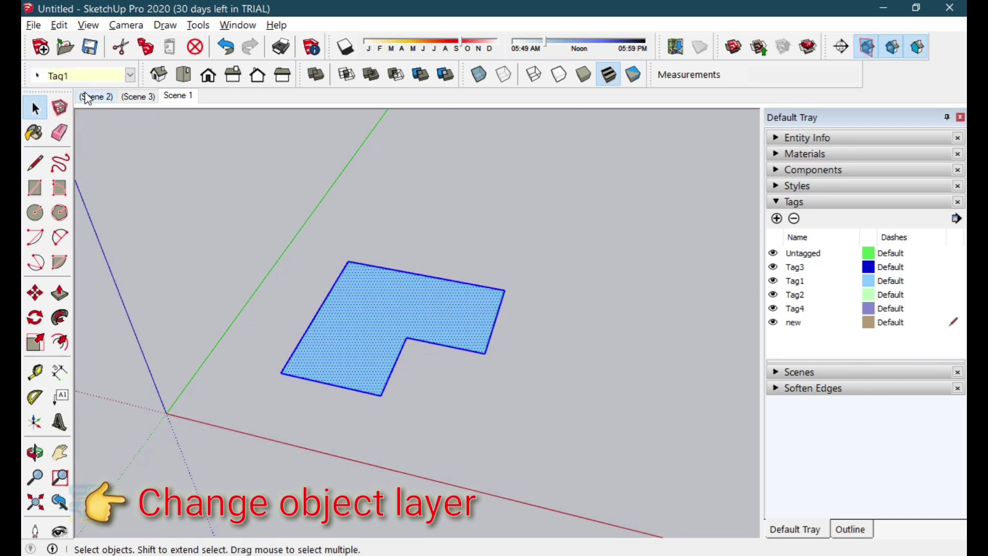
click(129, 76)
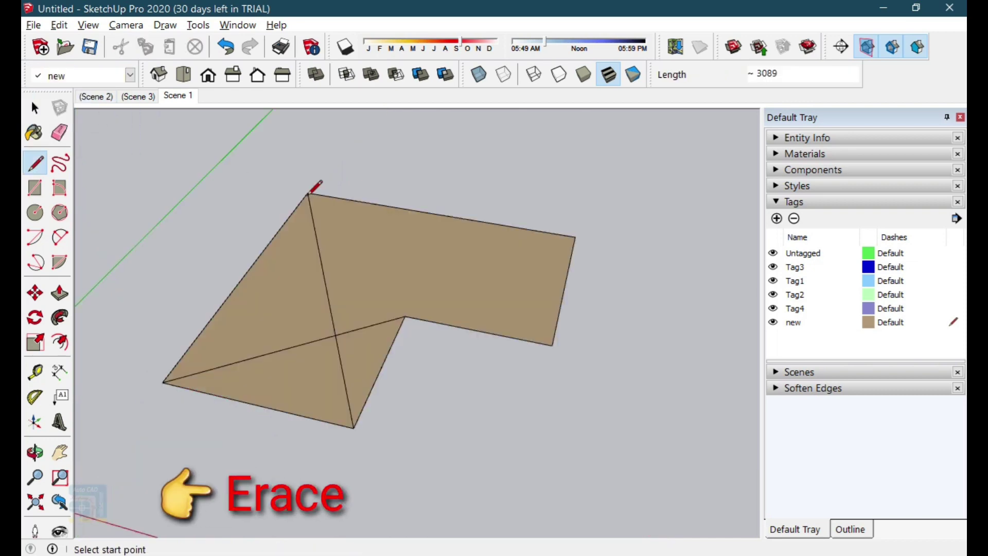
Erase the diagonal edge splitting the face and the outline's lower edge.
click(36, 108)
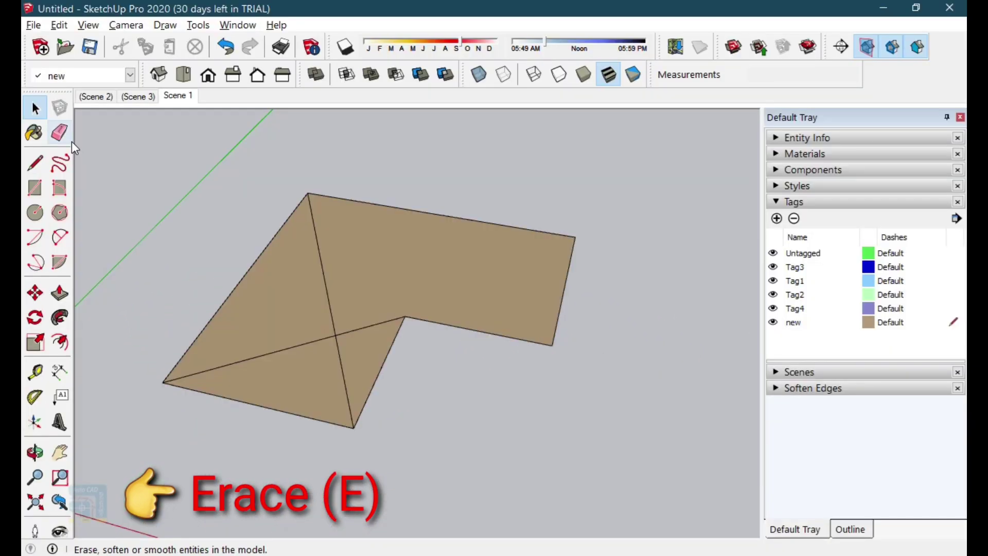
click(82, 210)
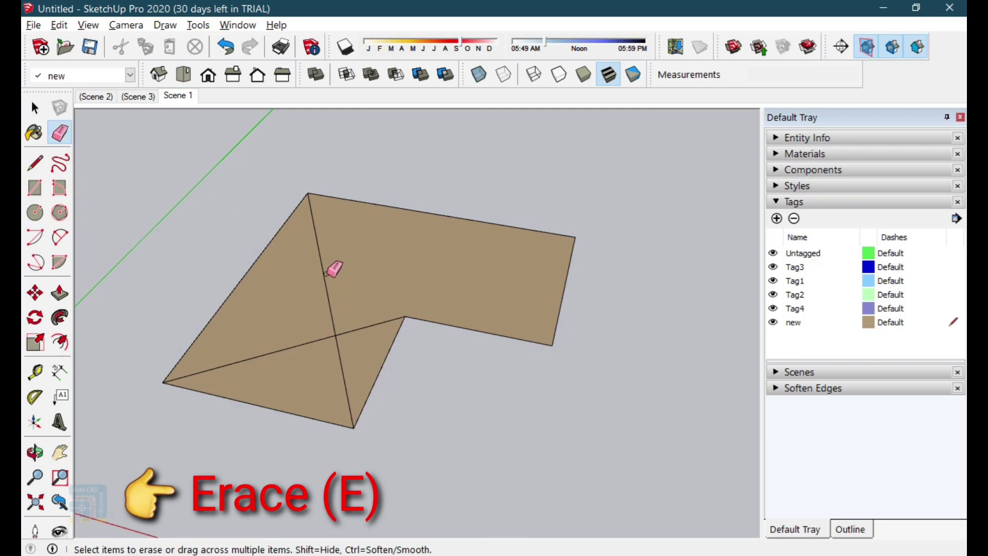
scroll(358, 338, up, 4)
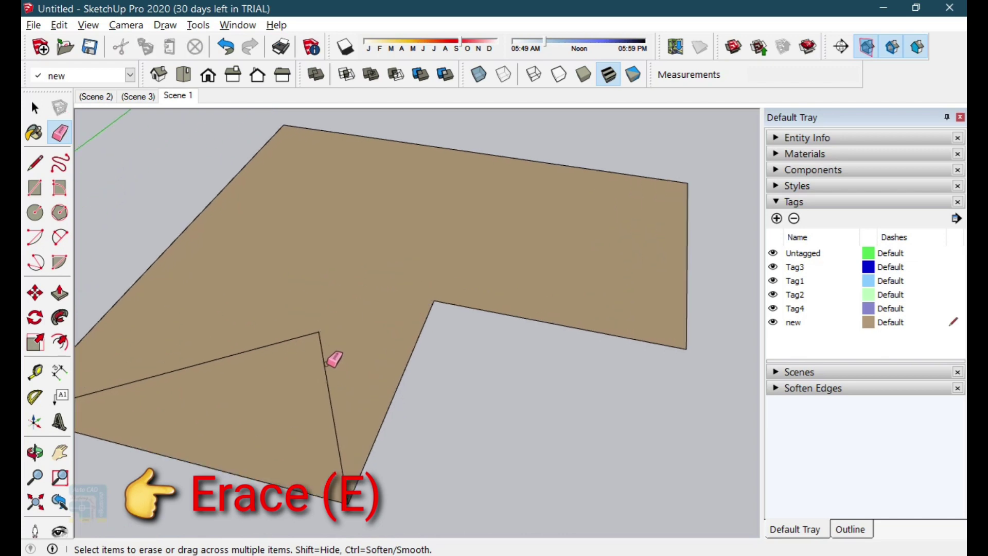
click(389, 420)
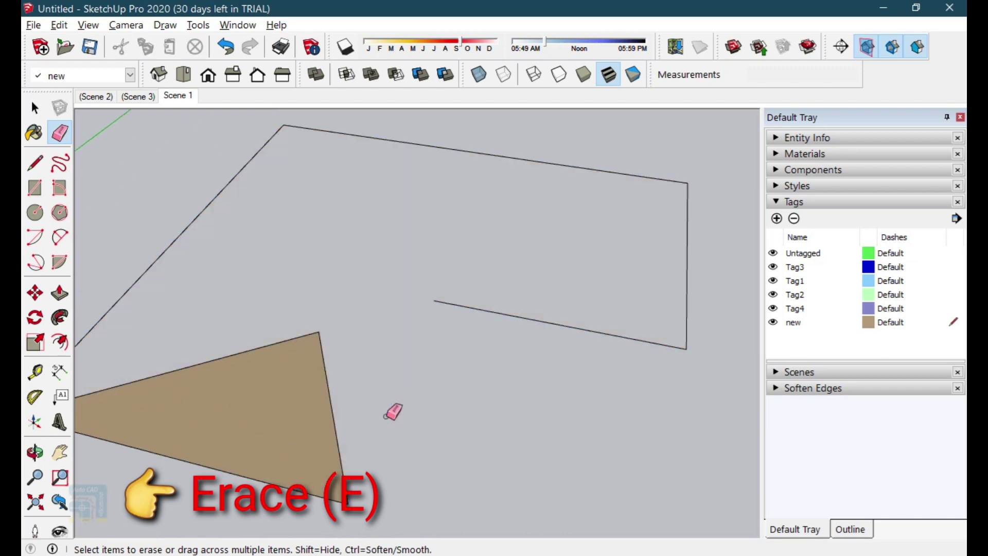
click(465, 304)
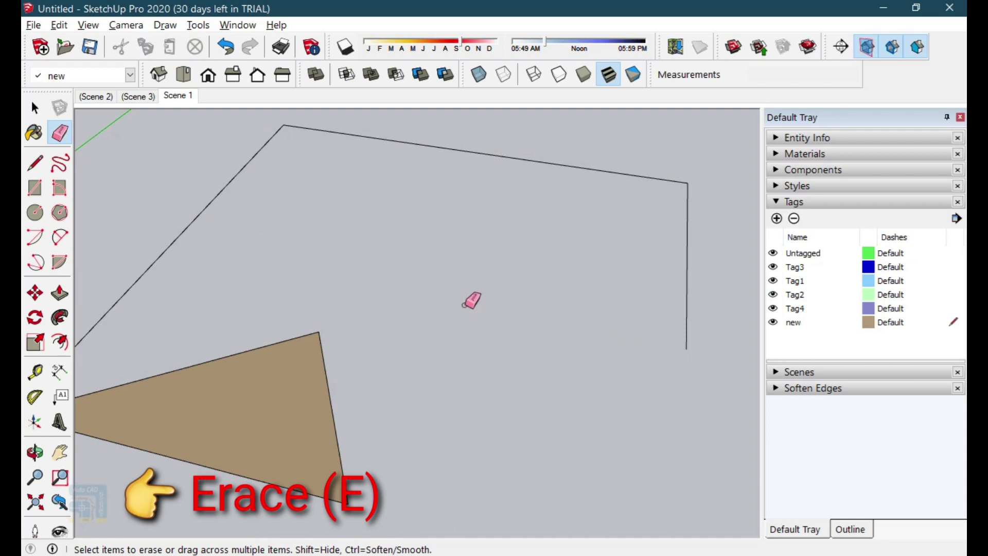
Draw a new edge from the triangle's tip to the outline's right corner.
click(35, 163)
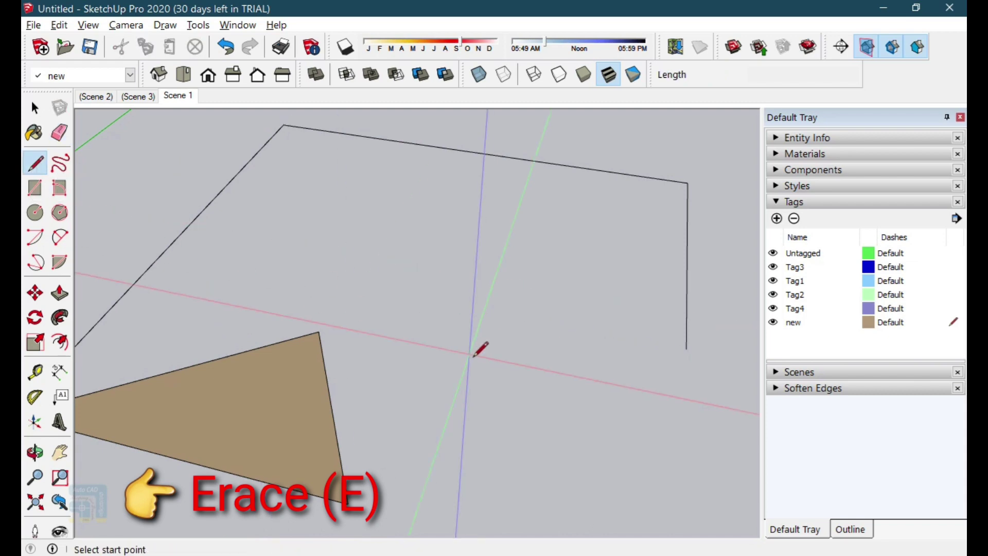
click(319, 332)
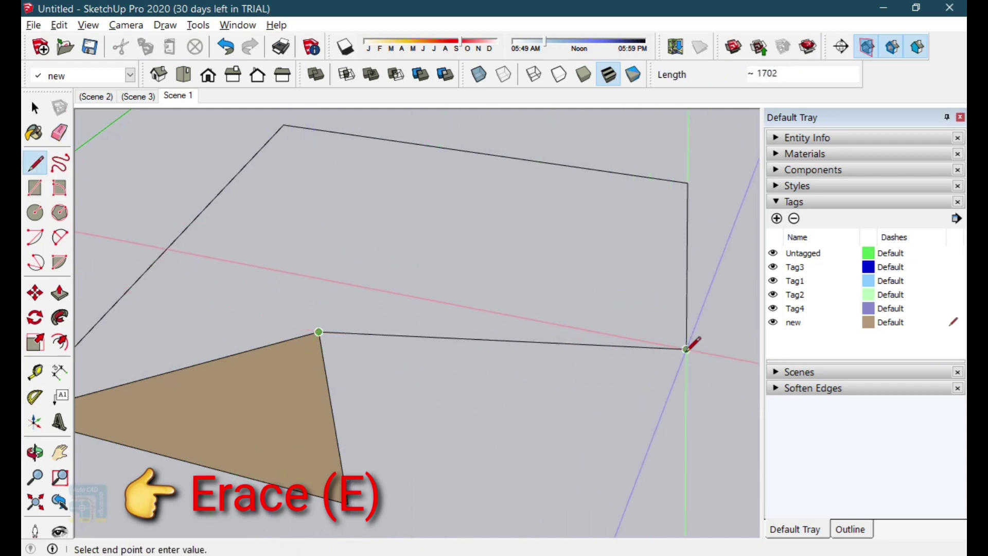
click(687, 351)
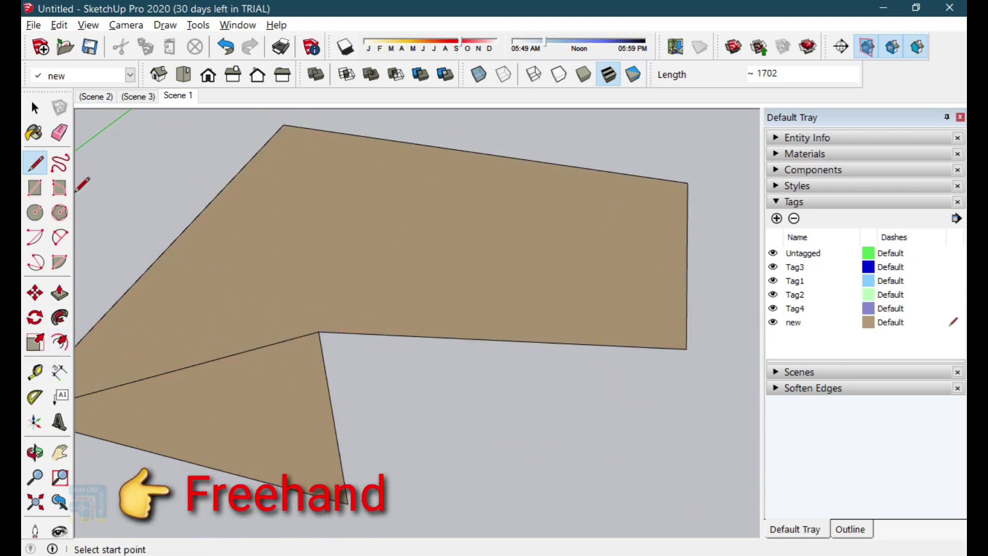
Draw a wavy freehand curve from the notch's inner corner to the face's top corner.
click(35, 108)
click(58, 164)
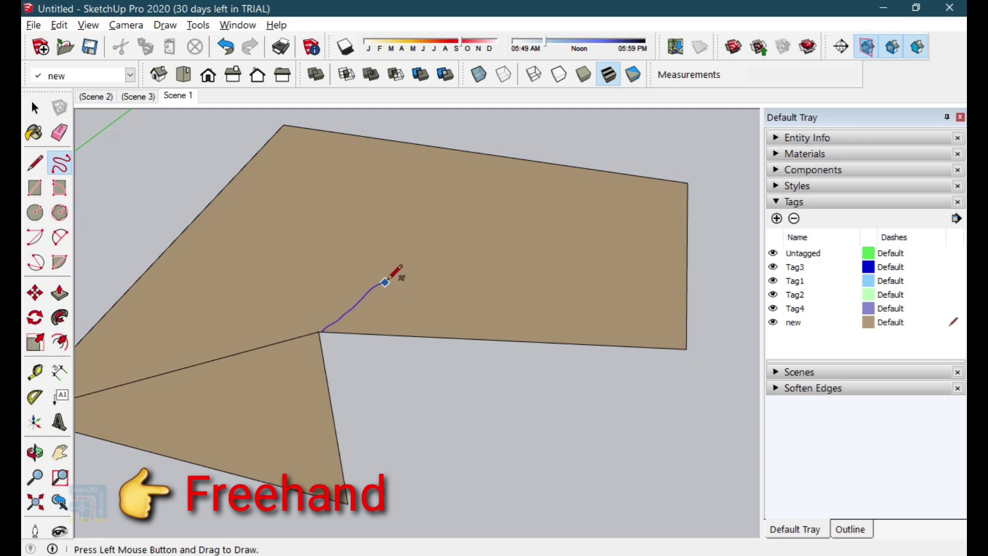
drag(478, 224, 328, 186)
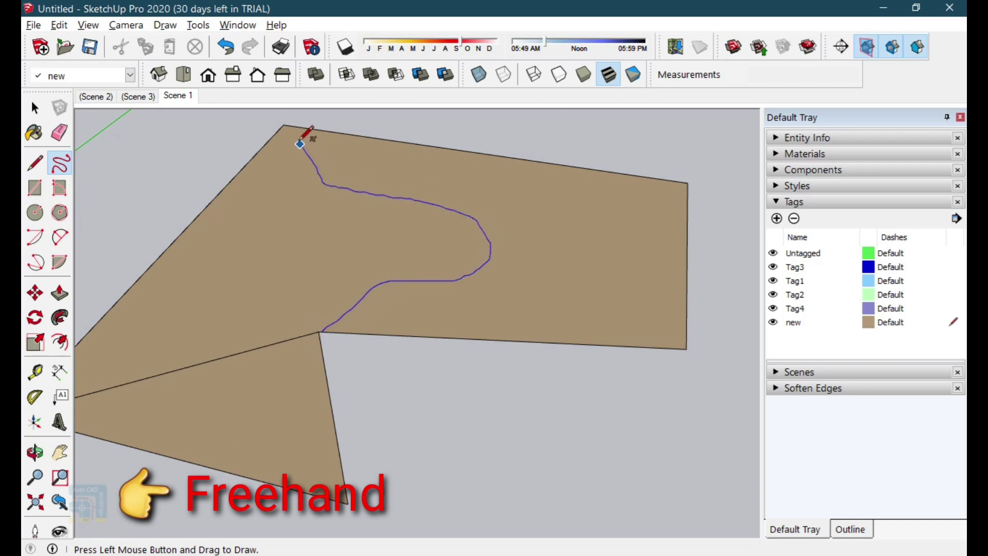
drag(288, 122, 284, 124)
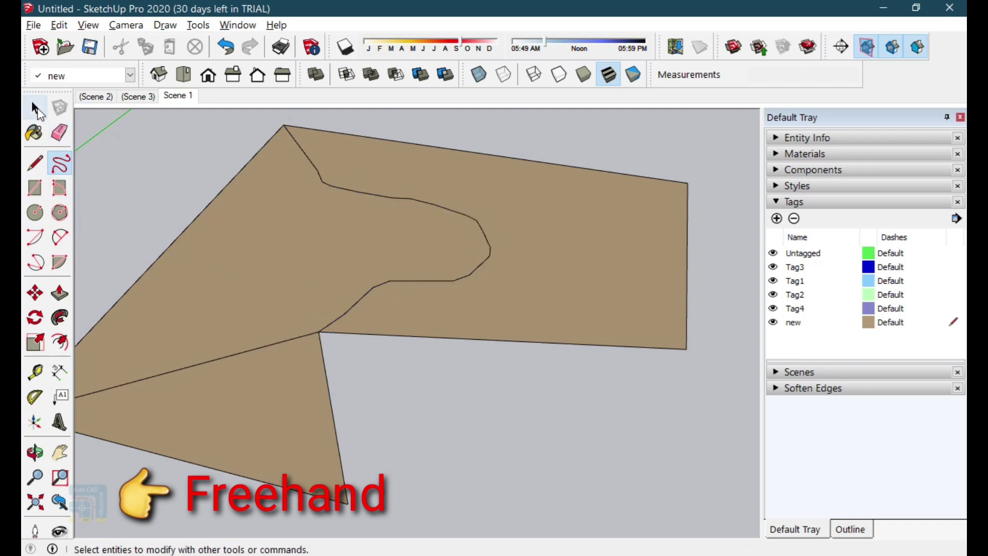
click(35, 108)
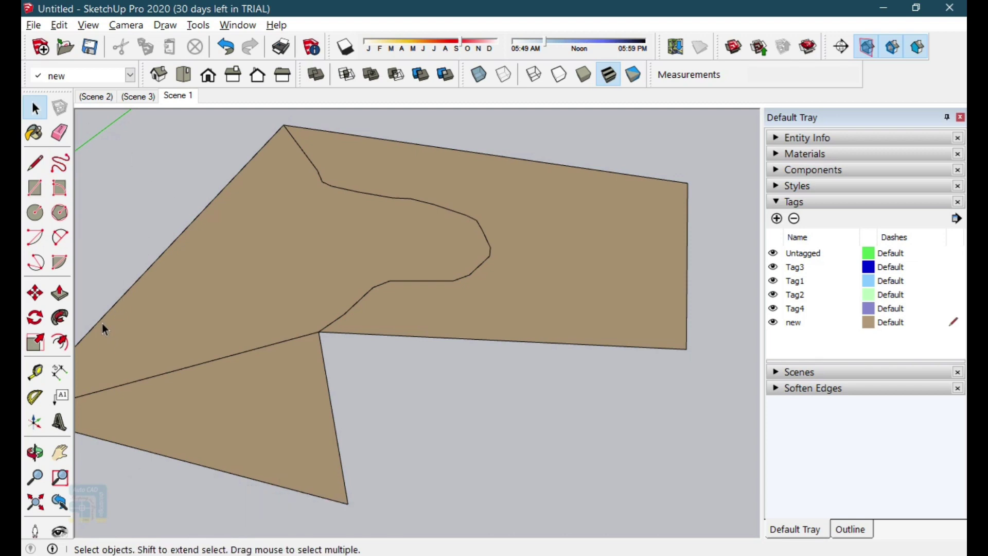
Paint the floor face and its left and right regions with Brick Basket.
click(34, 133)
click(360, 284)
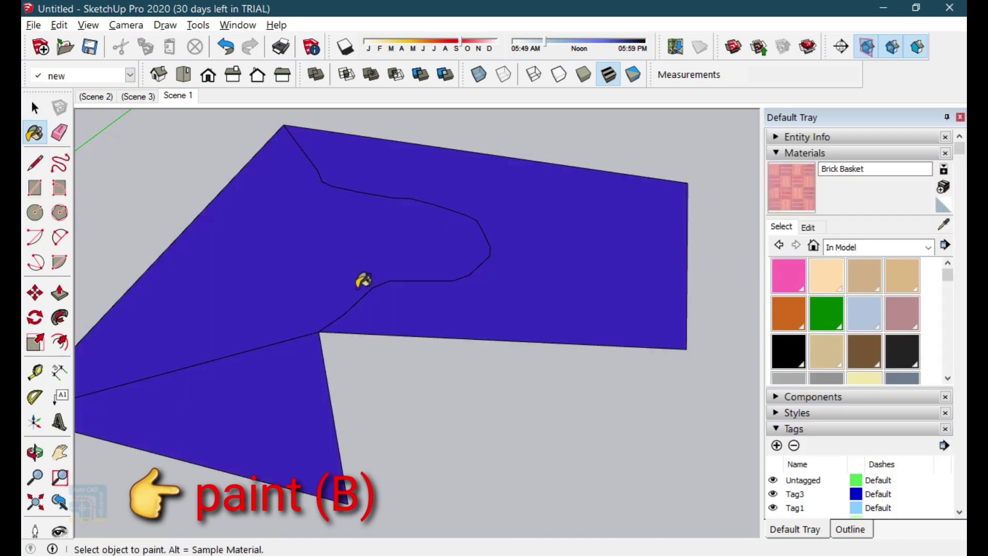
click(636, 258)
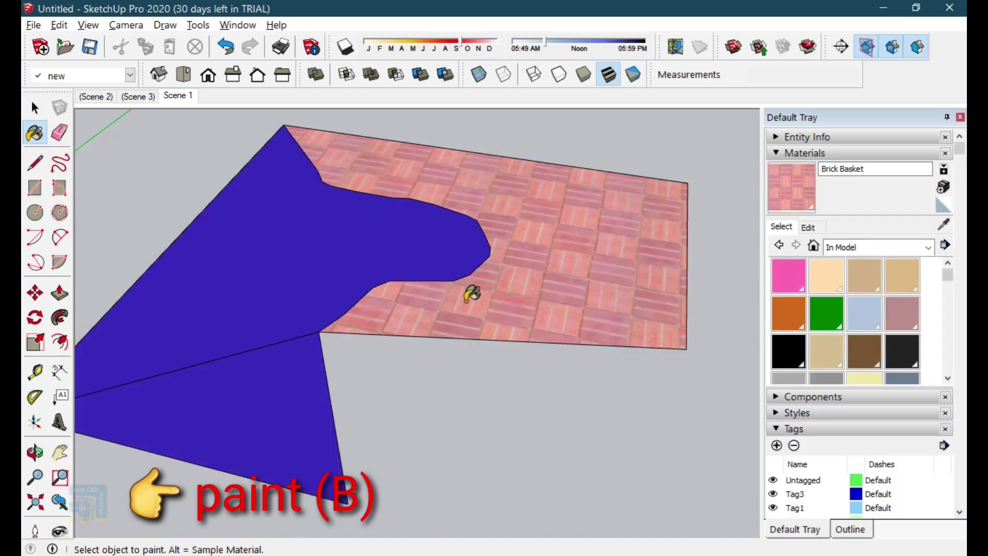
click(386, 276)
From the Stone collection, paint the left region Stone Brushed Khaki and the triangle Granite Dark Gray.
scroll(824, 278, down, 2)
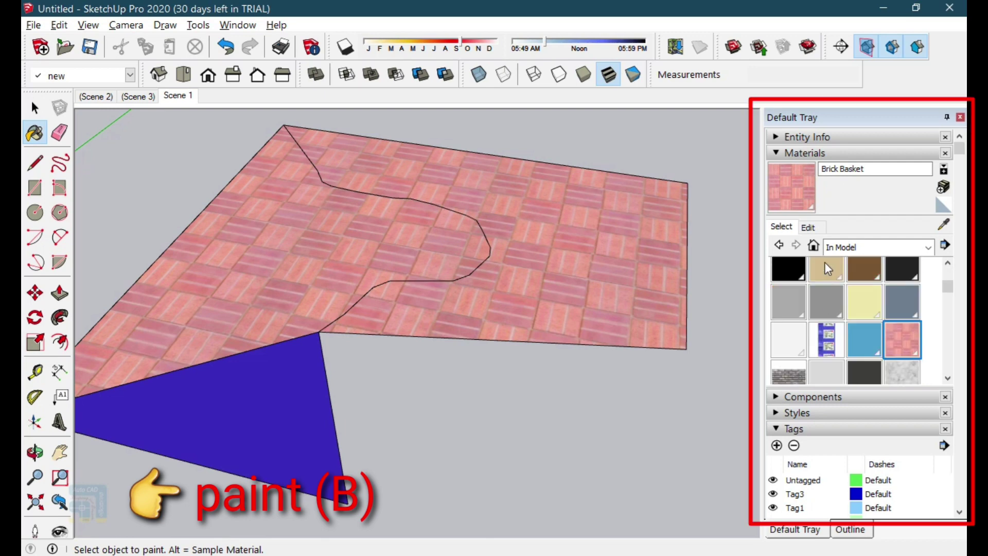
click(830, 248)
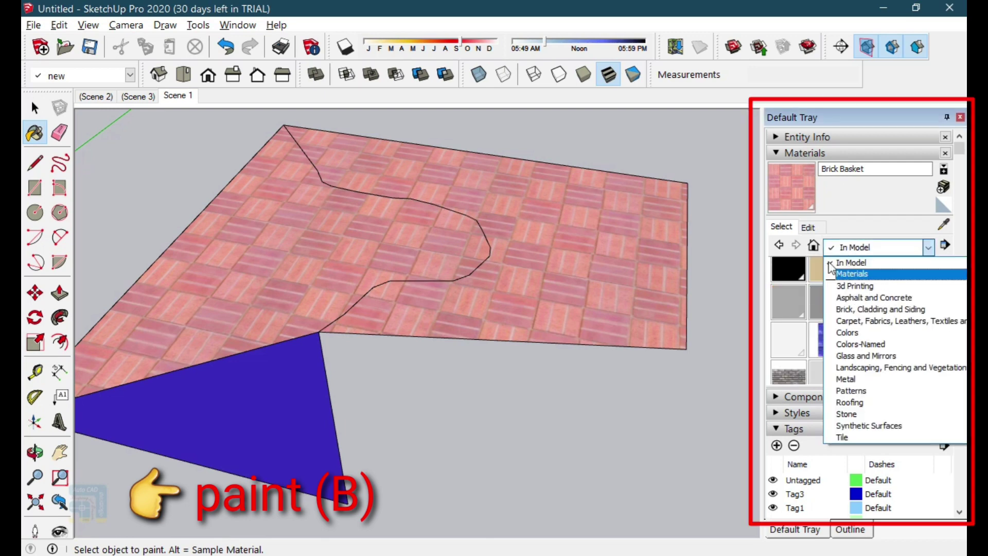
click(852, 274)
click(869, 248)
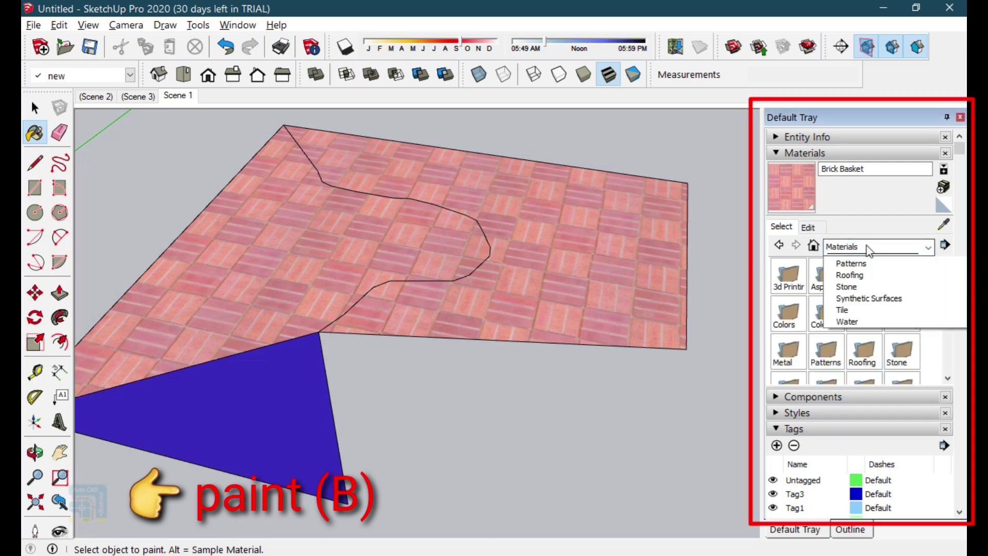
click(847, 402)
click(827, 313)
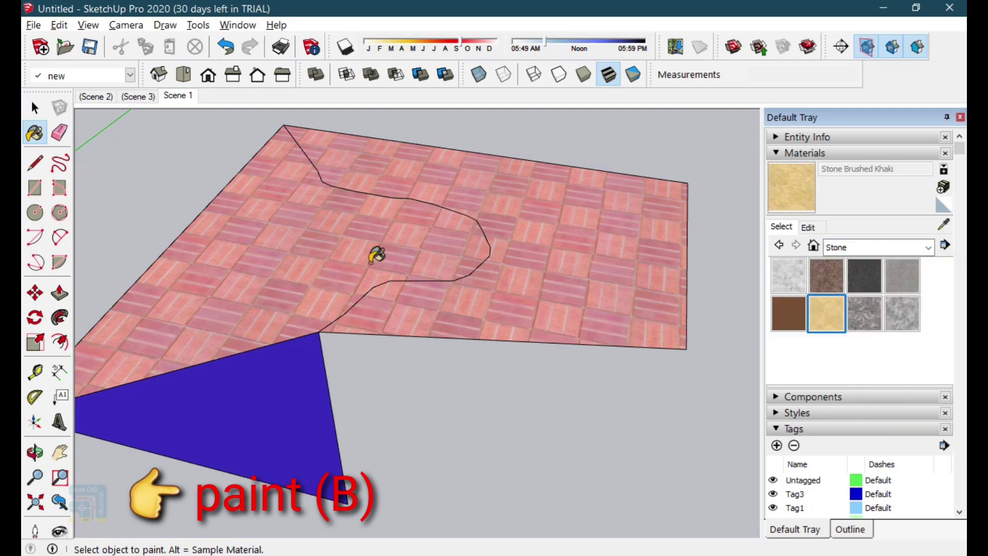
click(376, 255)
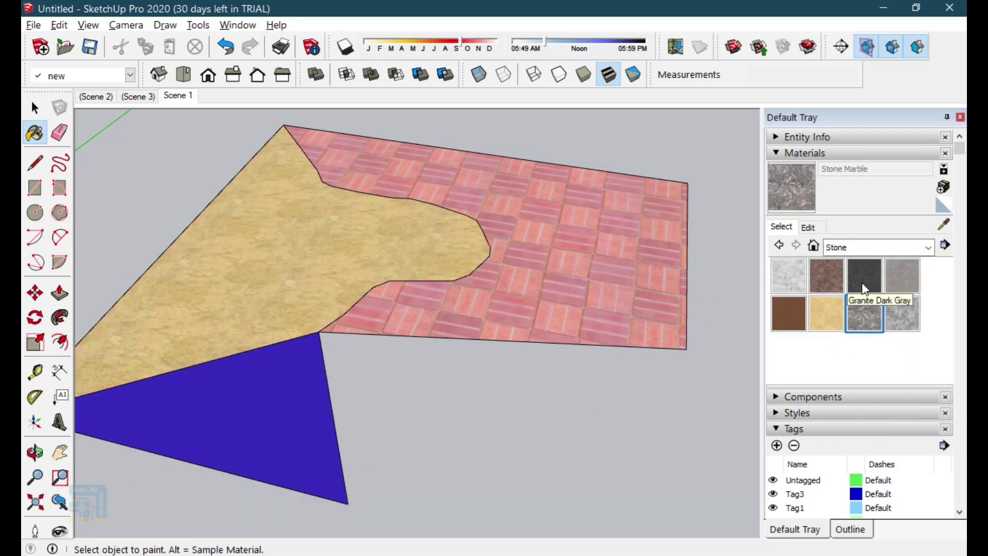
click(858, 311)
click(237, 395)
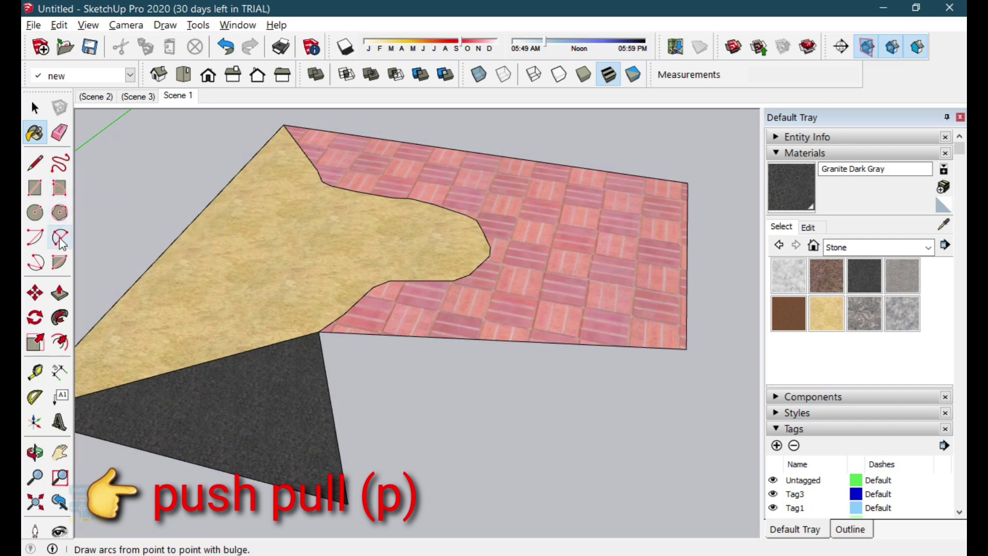
Push/Pull the khaki region up 74 units into a raised slab.
click(60, 294)
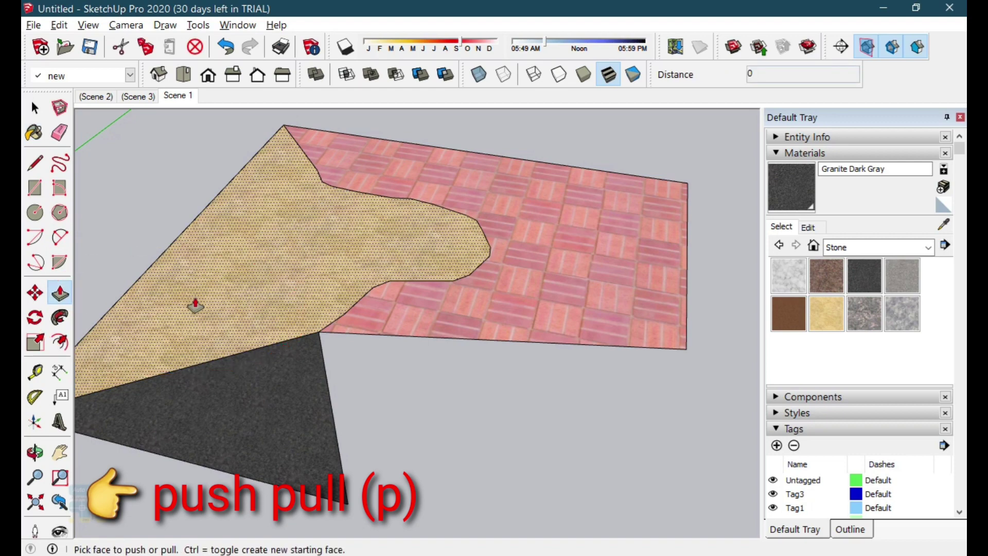
drag(195, 306, 199, 292)
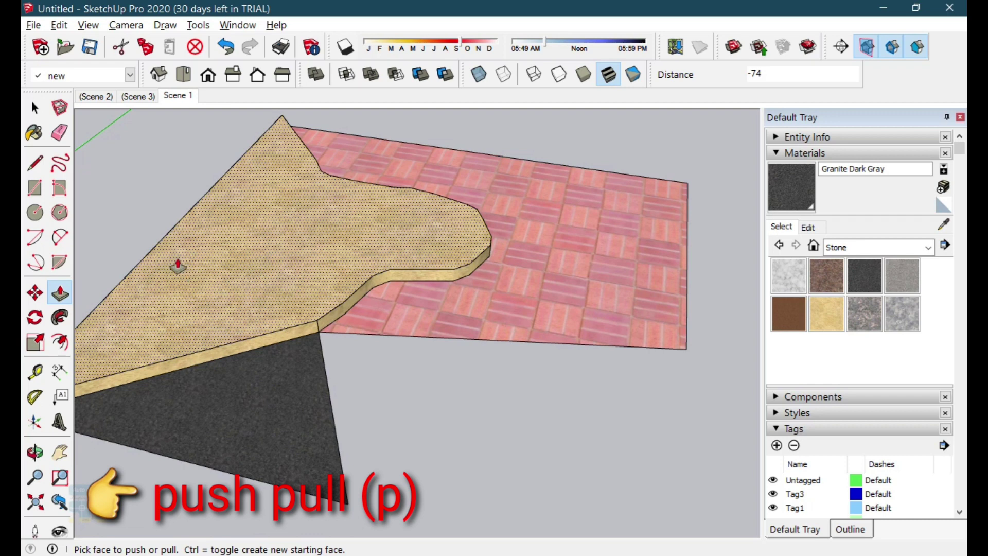
key(Escape)
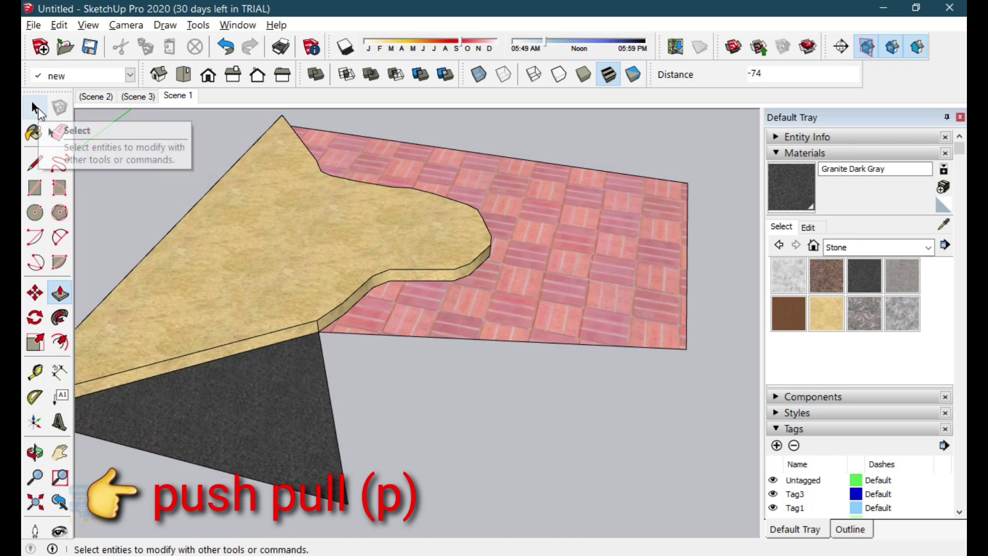
click(35, 108)
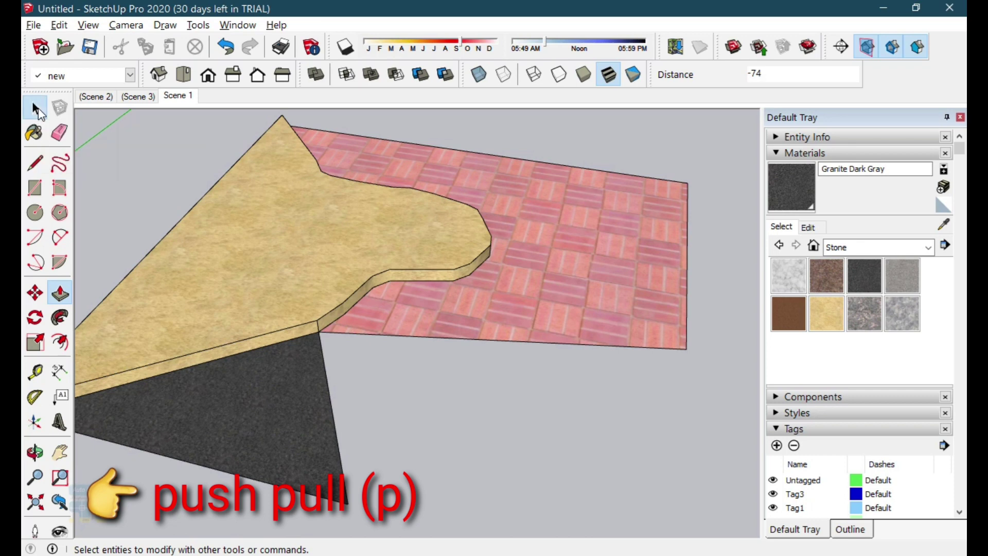
Draw a rectangle on top of the khaki slab.
click(45, 189)
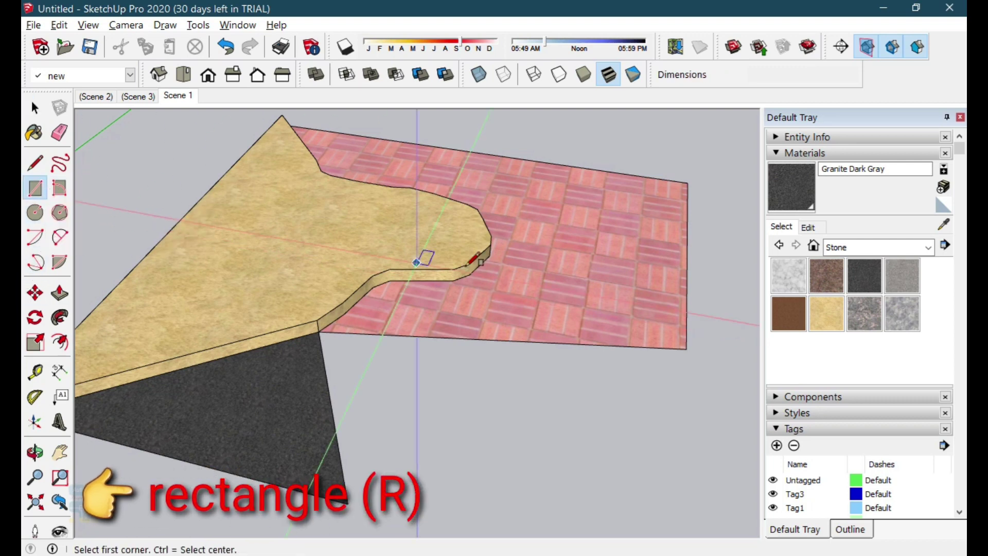
click(241, 251)
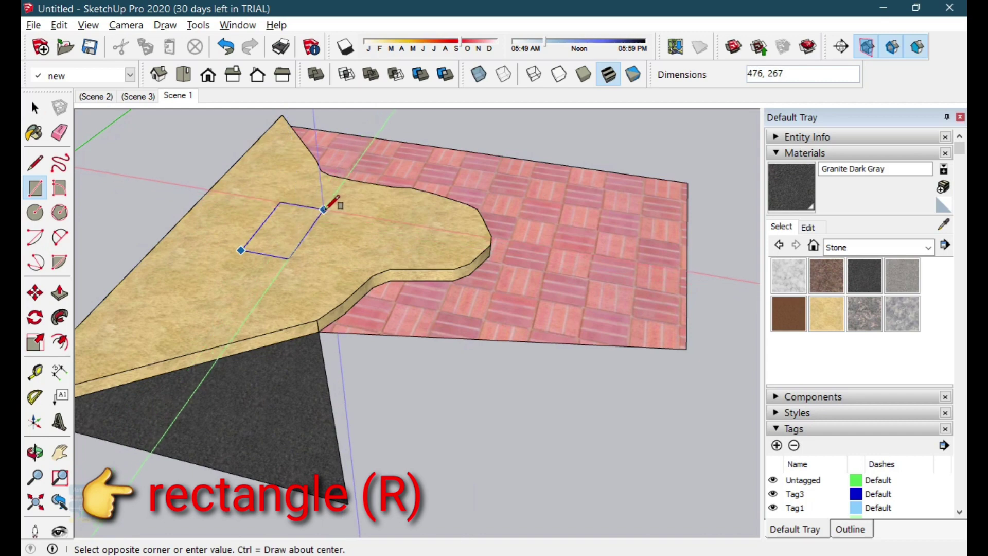
click(326, 212)
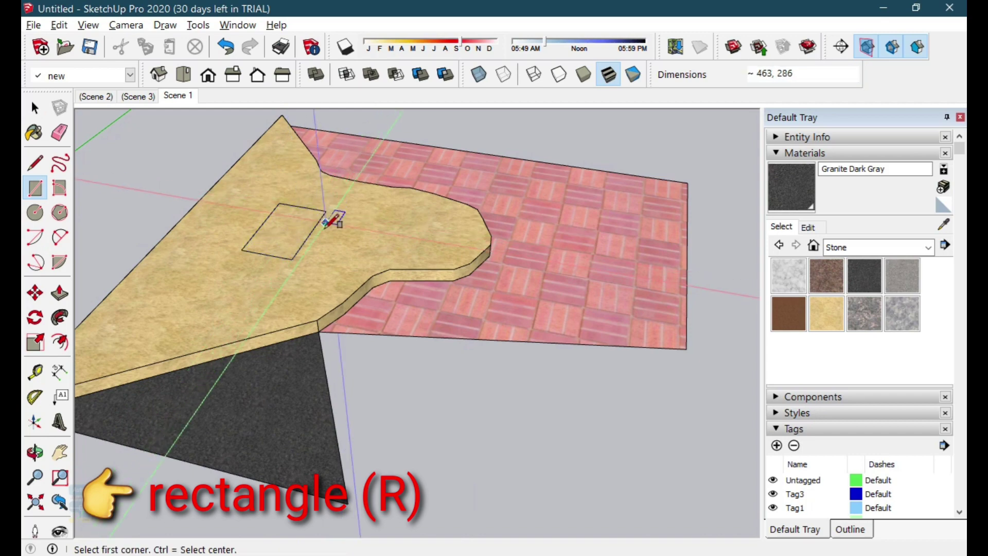
Pull the rectangle up into a box 204 units tall.
click(59, 293)
drag(301, 240, 296, 206)
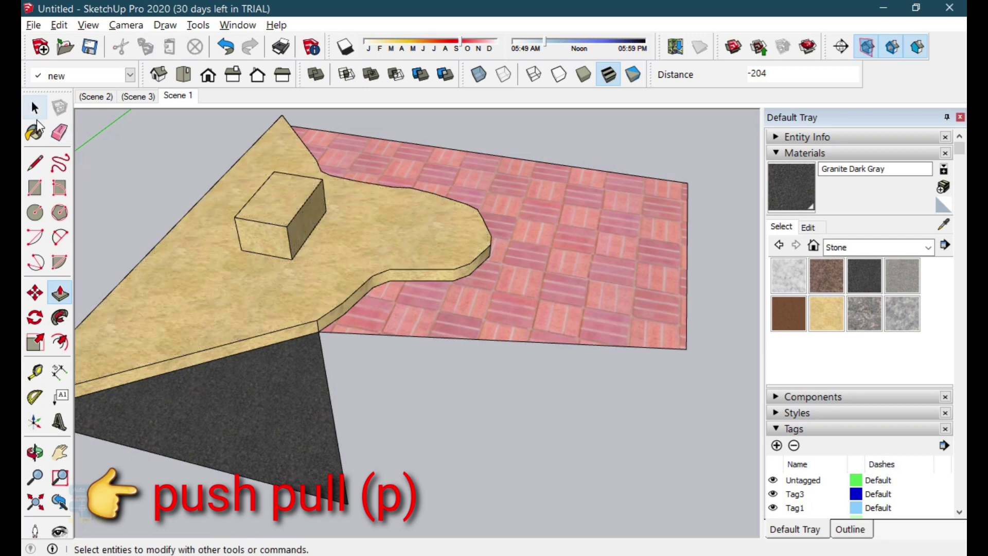
click(35, 108)
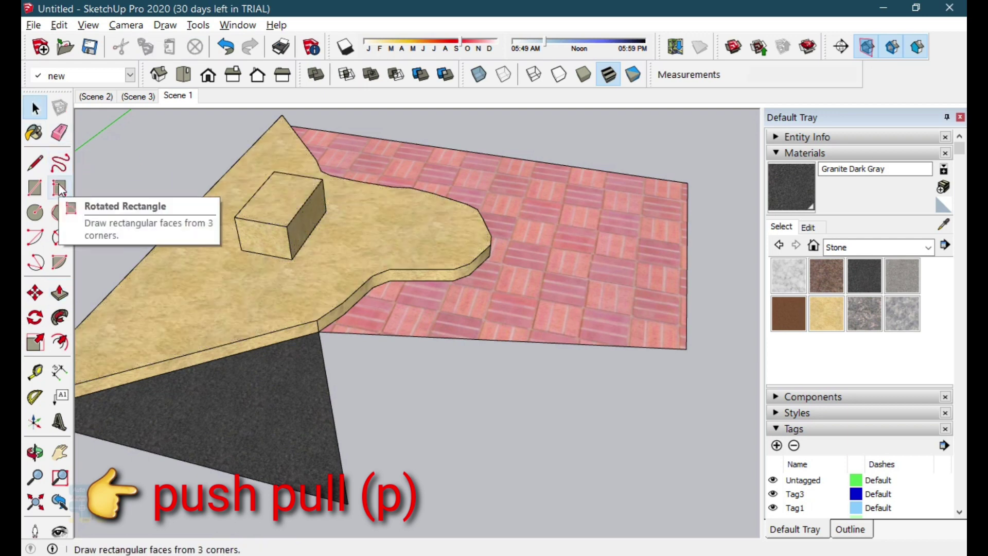
Draw a corner-to-corner rectangle on the slab beside the box.
click(35, 187)
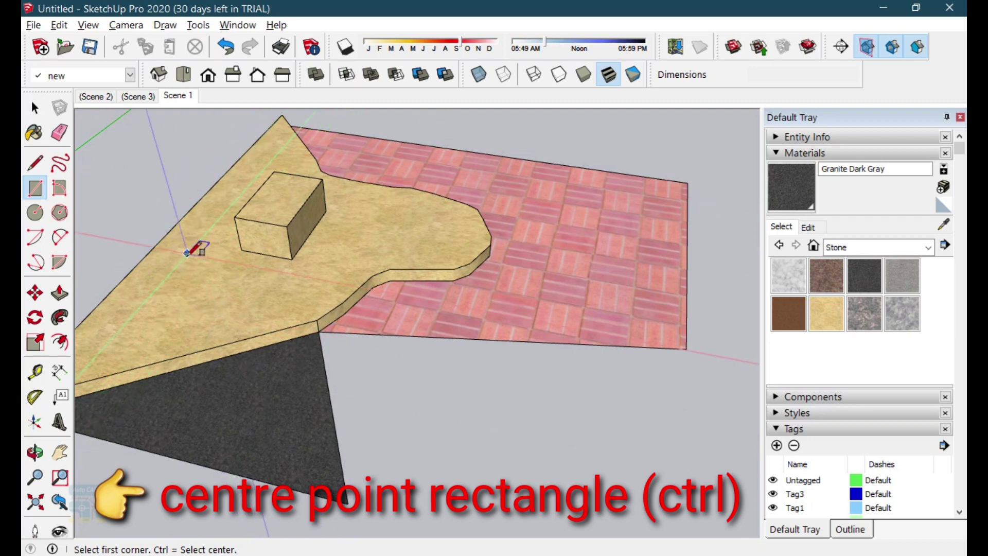
click(163, 304)
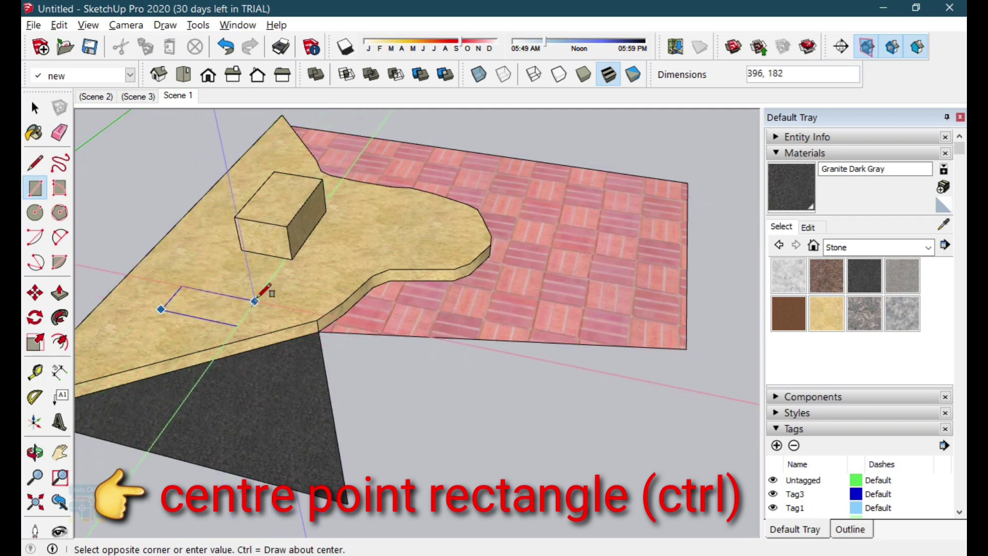
click(294, 258)
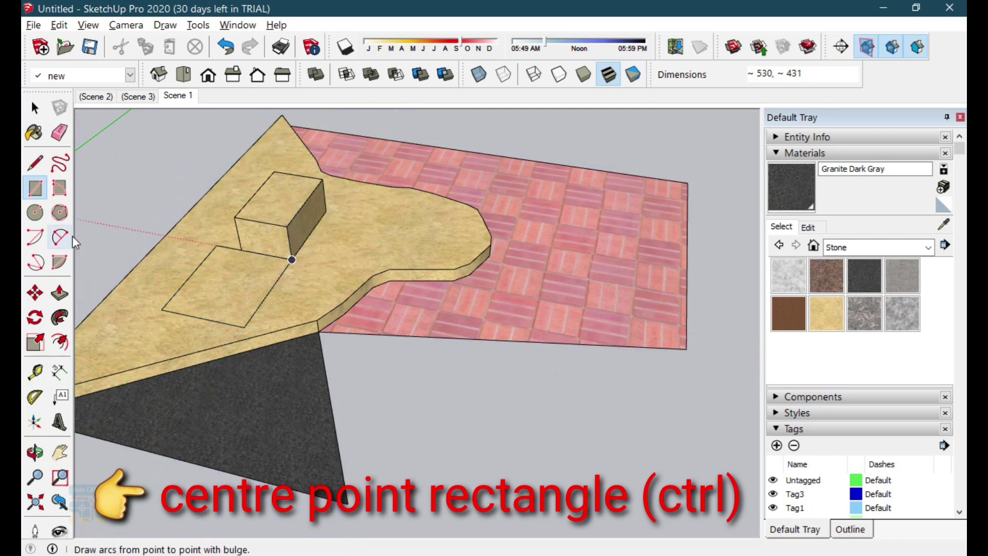
Draw a 448 by 344 centre-point rectangle centred on that rectangle's corner.
key(ctrl)
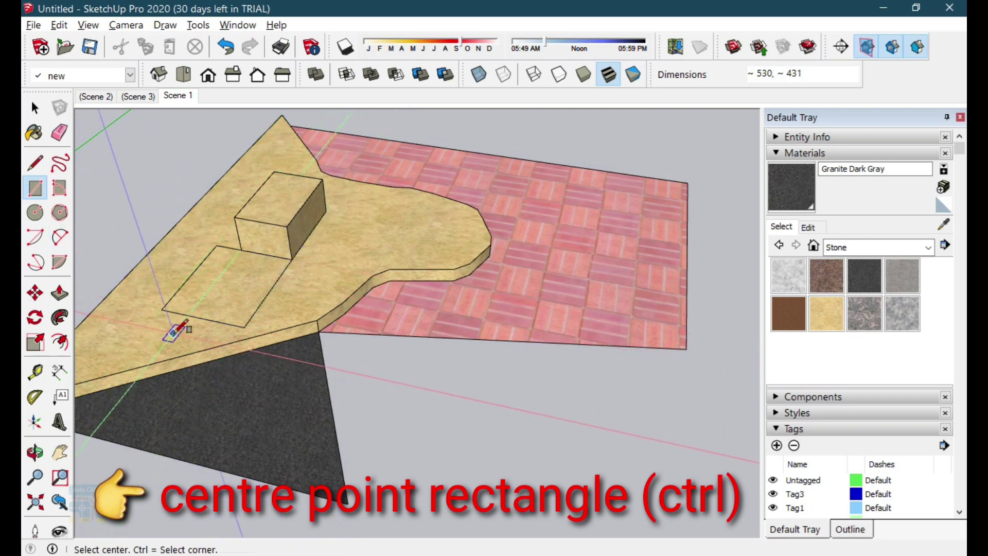
click(161, 309)
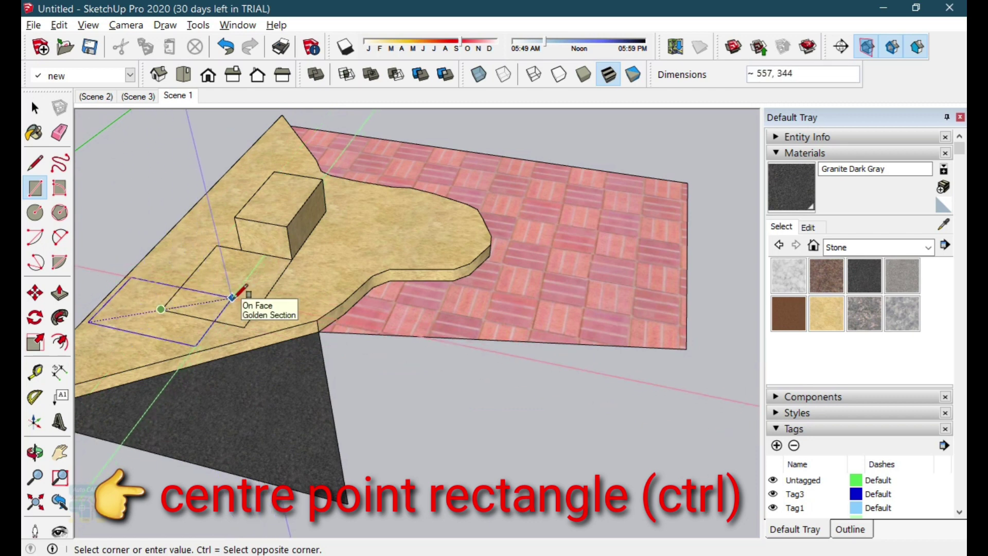
key(ctrl)
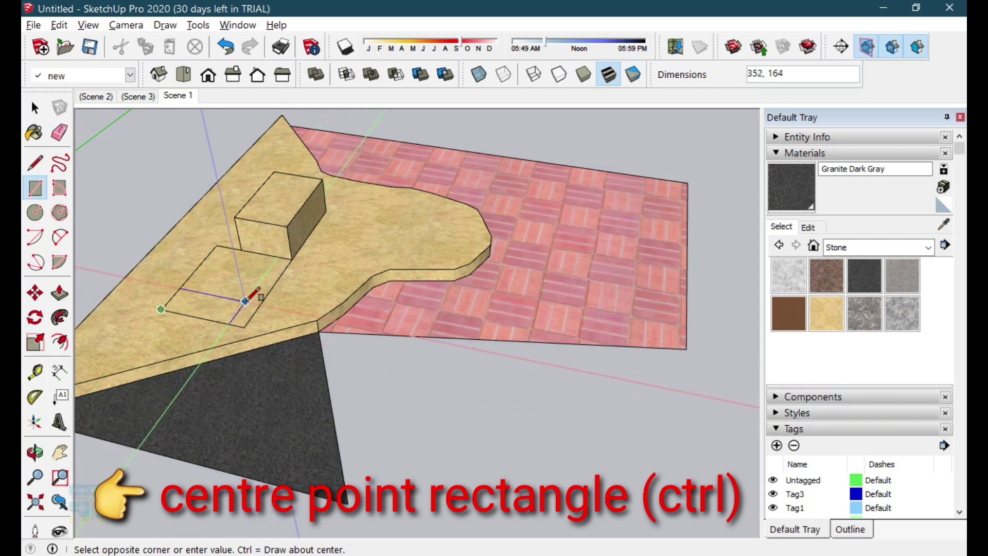
key(ctrl)
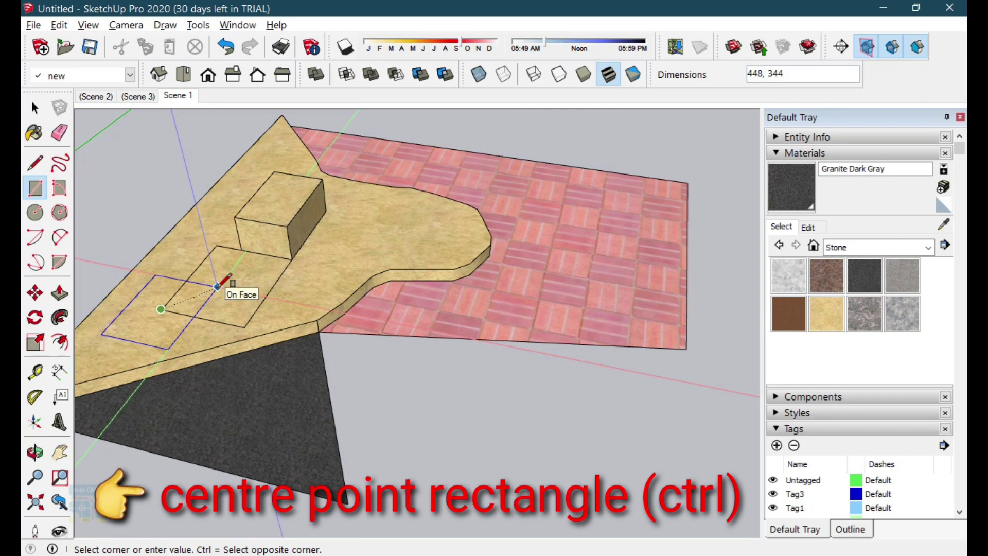
click(217, 286)
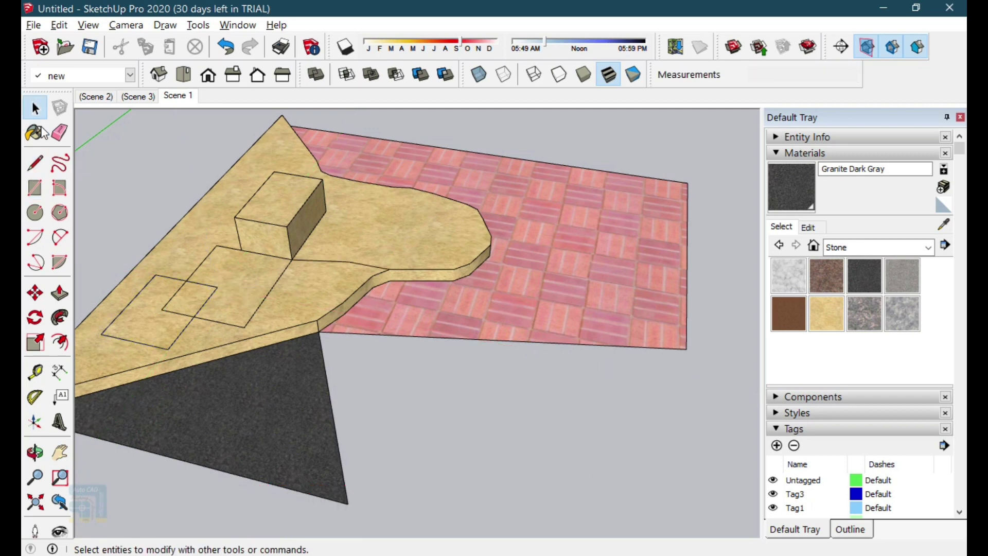
Draw dark blue and green rotated rectangles around the model.
click(60, 188)
click(395, 421)
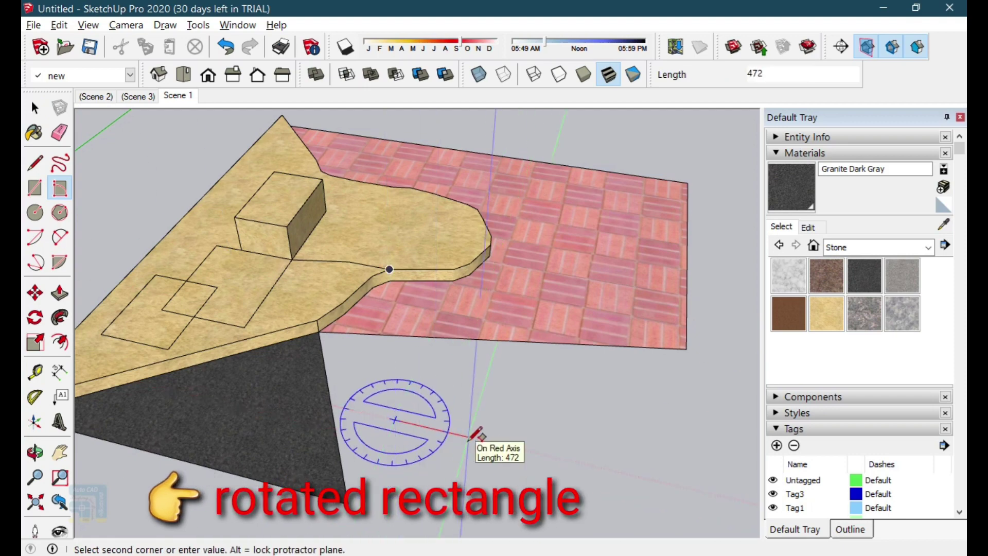
middle_drag(515, 412, 465, 457)
click(466, 457)
click(509, 451)
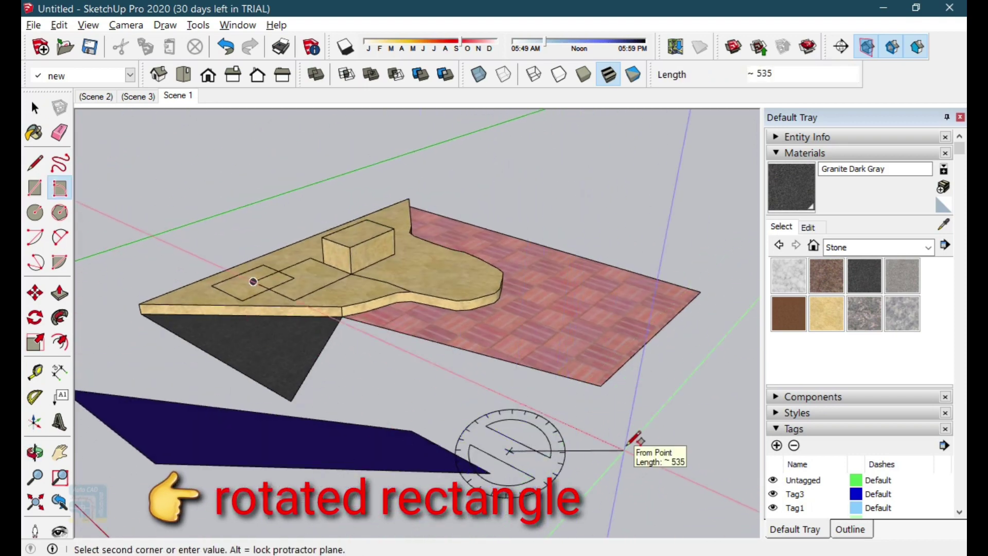
click(625, 451)
click(613, 386)
Draw two more blue rotated rectangles, orbiting between them.
middle_drag(285, 312, 299, 408)
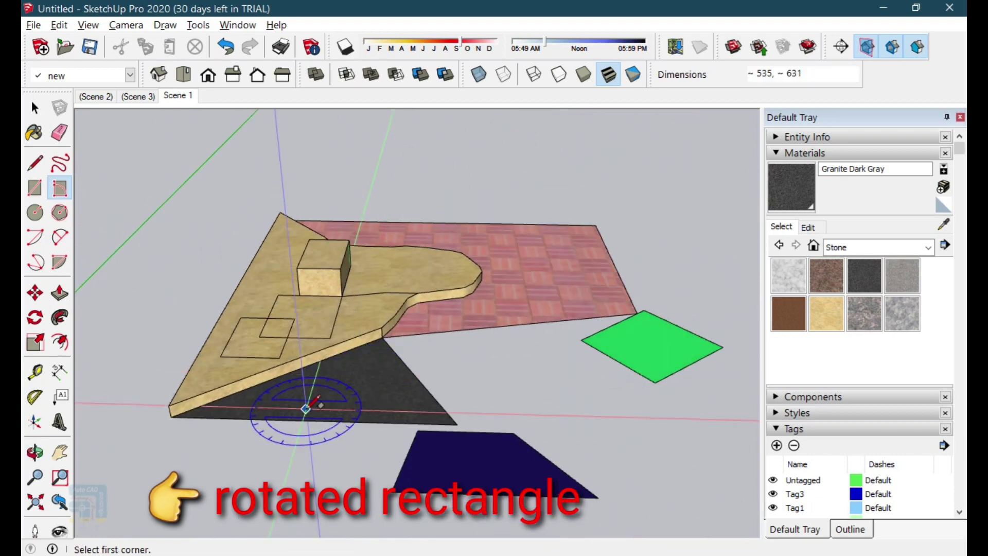
click(170, 410)
click(382, 330)
click(476, 415)
middle_drag(466, 417, 320, 408)
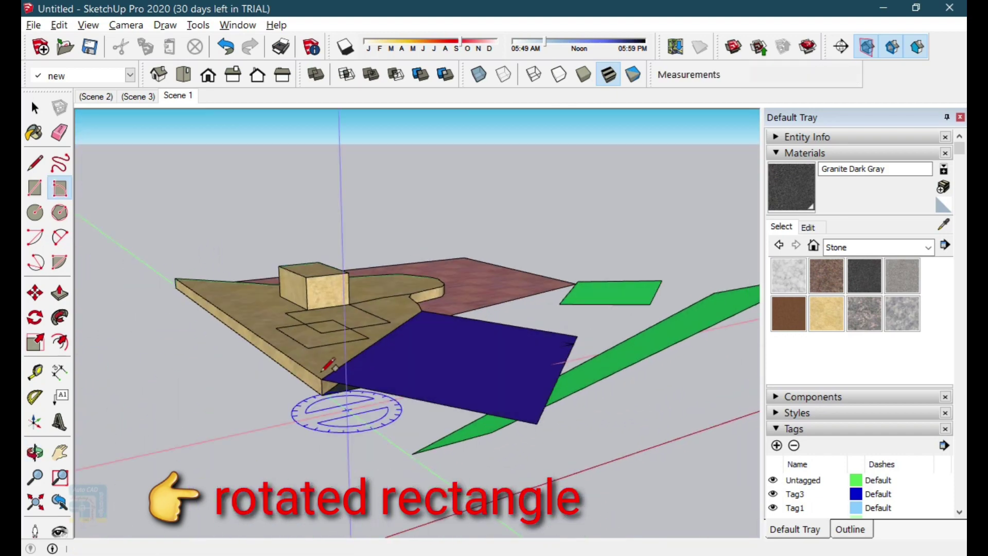
middle_drag(453, 370, 307, 308)
click(308, 308)
click(380, 312)
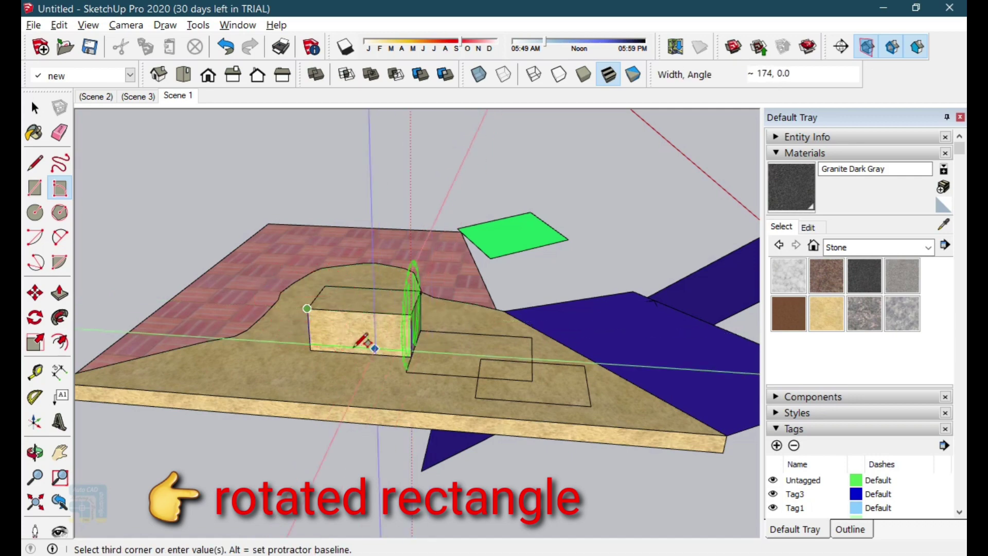
click(404, 418)
Try a green rotated rectangle on the slope against the box, then undo it.
middle_drag(441, 408, 247, 360)
click(246, 362)
click(332, 294)
click(288, 278)
middle_drag(289, 278, 234, 323)
key(s)
key(ctrl+z)
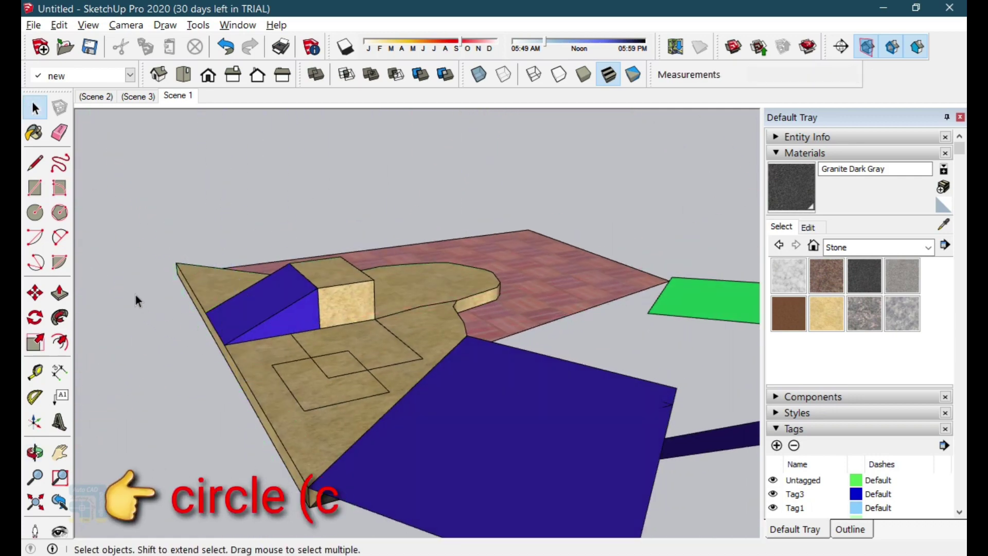
Draw two circles, one on the slab and one on the floor, with one fewer segment on the second.
click(42, 220)
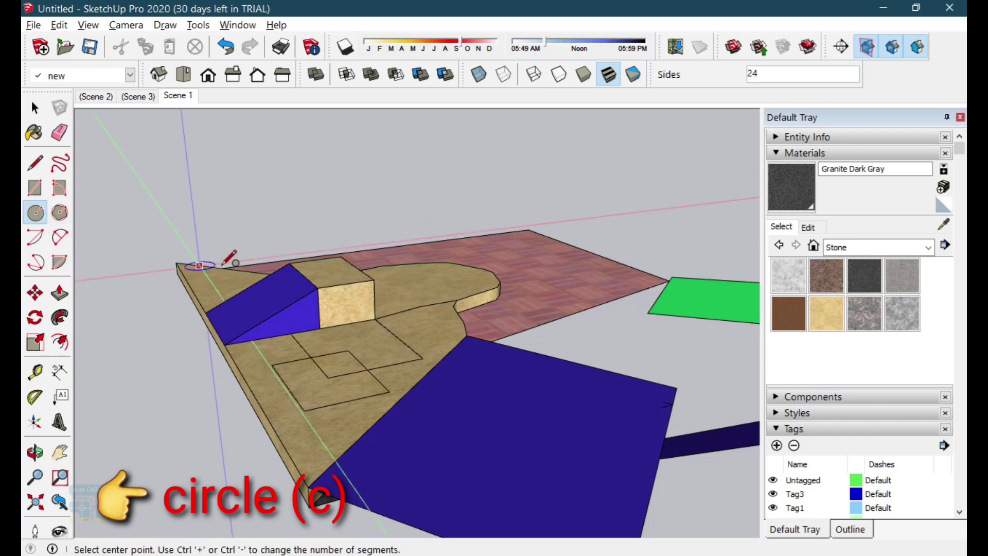
scroll(316, 412, up, 2)
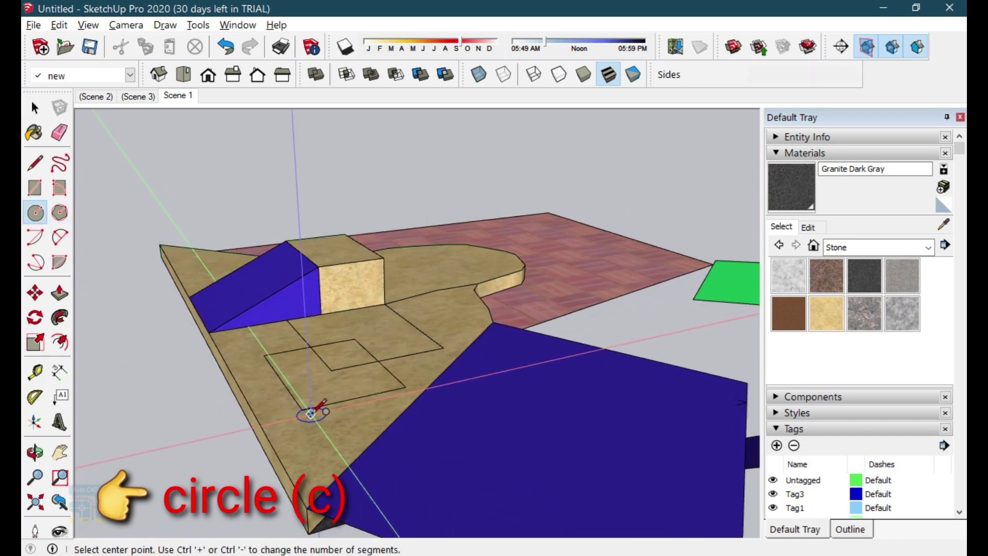
click(302, 409)
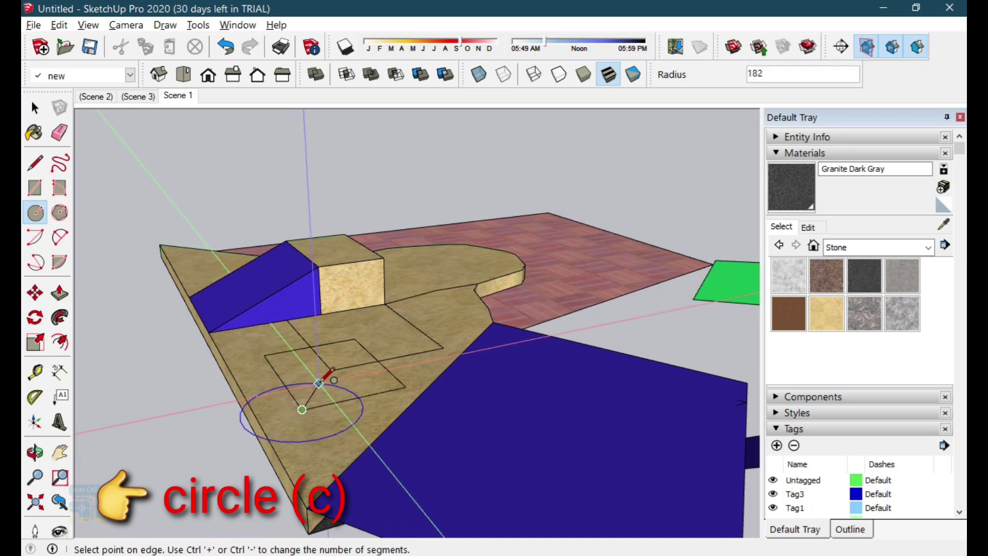
click(322, 388)
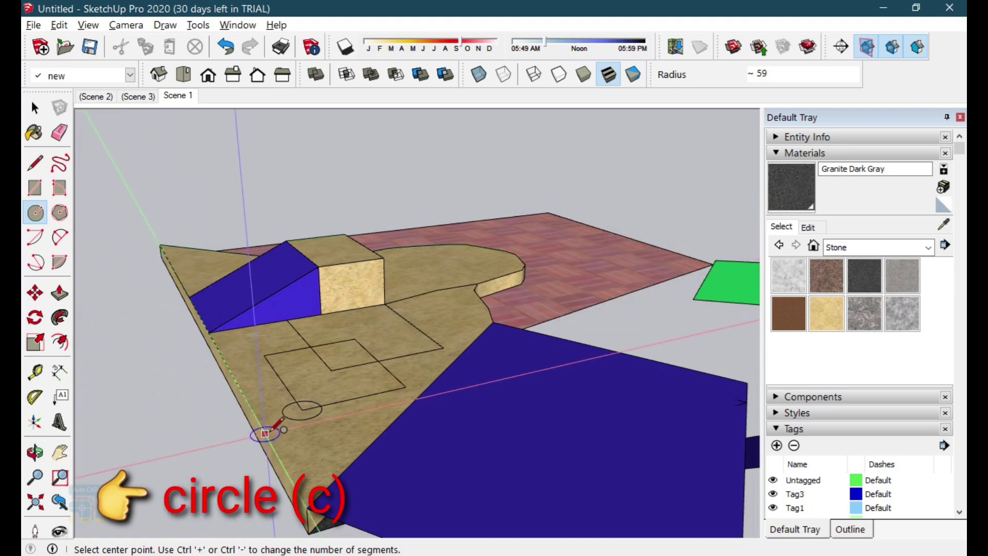
scroll(265, 428, up, 6)
click(349, 408)
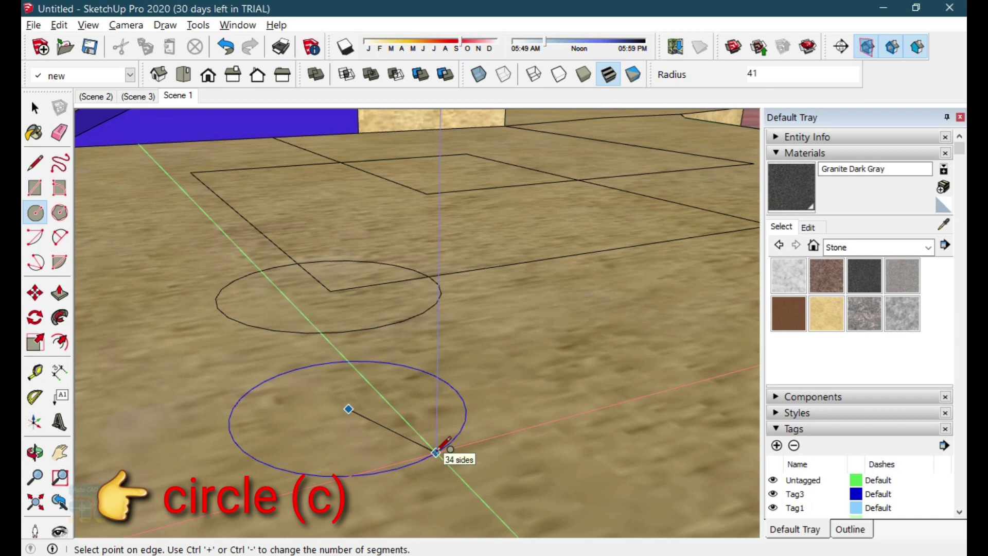
click(437, 452)
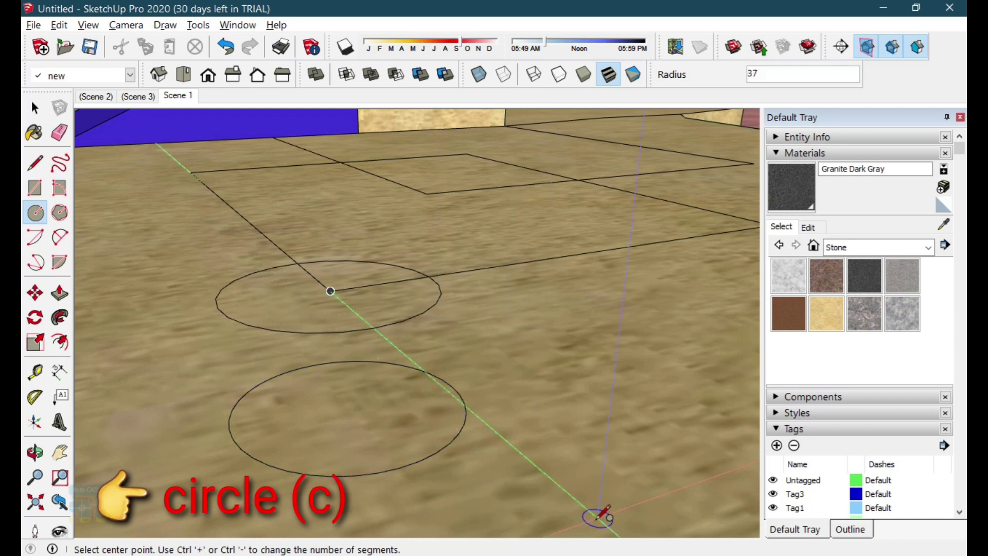
key(ctrl+minus)
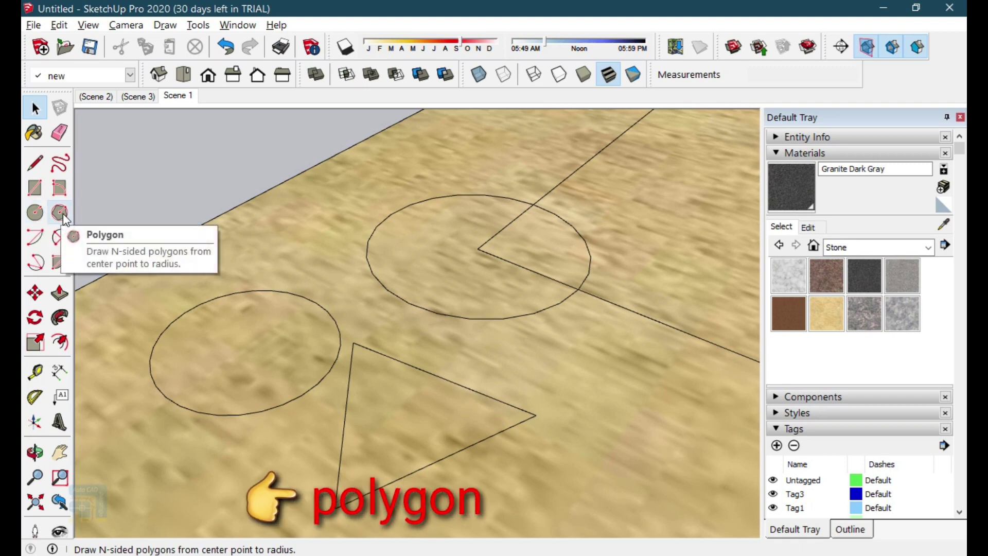
Draw a six-sided polygon on the floor to the right of the circles.
click(60, 212)
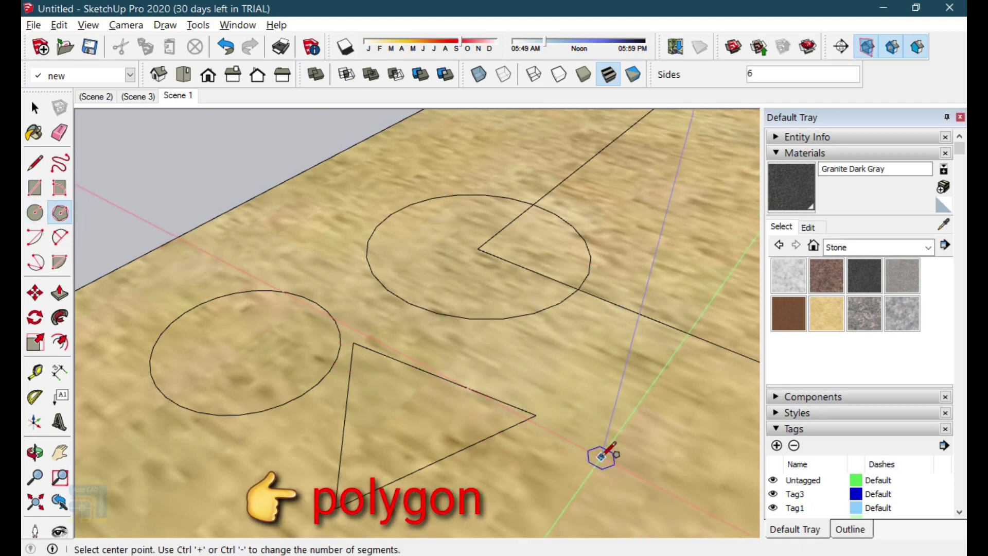
click(584, 453)
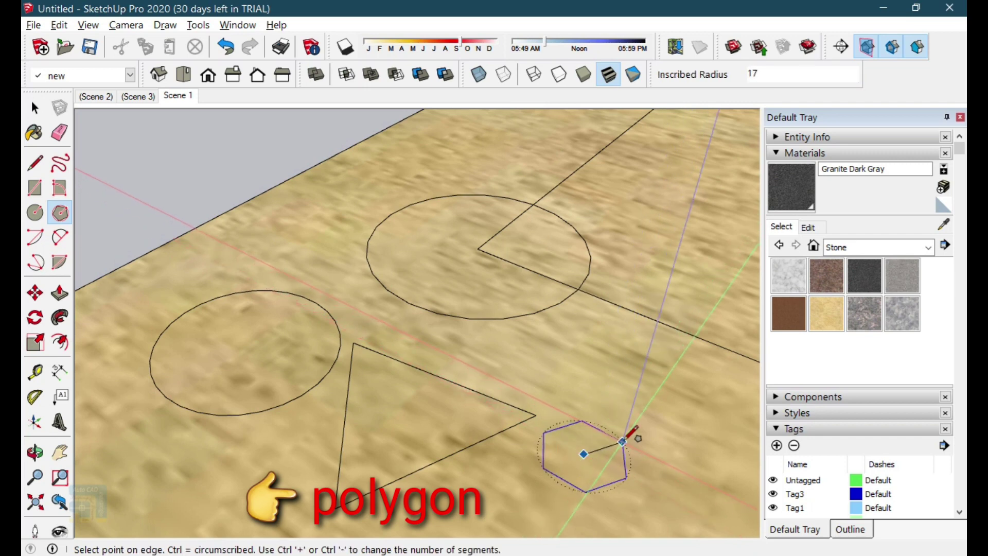
click(638, 428)
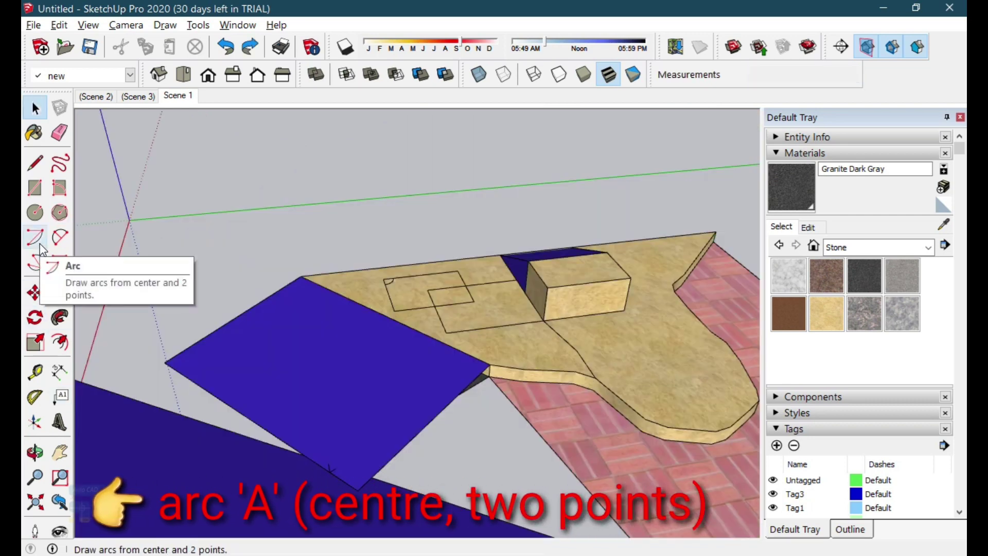
Draw a centre-point arc across the blue slab.
click(36, 238)
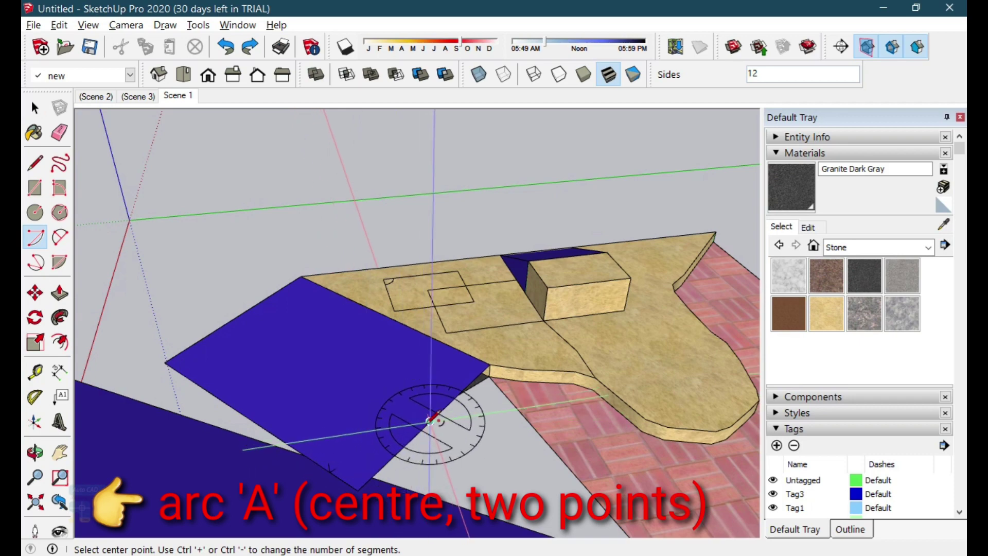
click(431, 422)
click(295, 457)
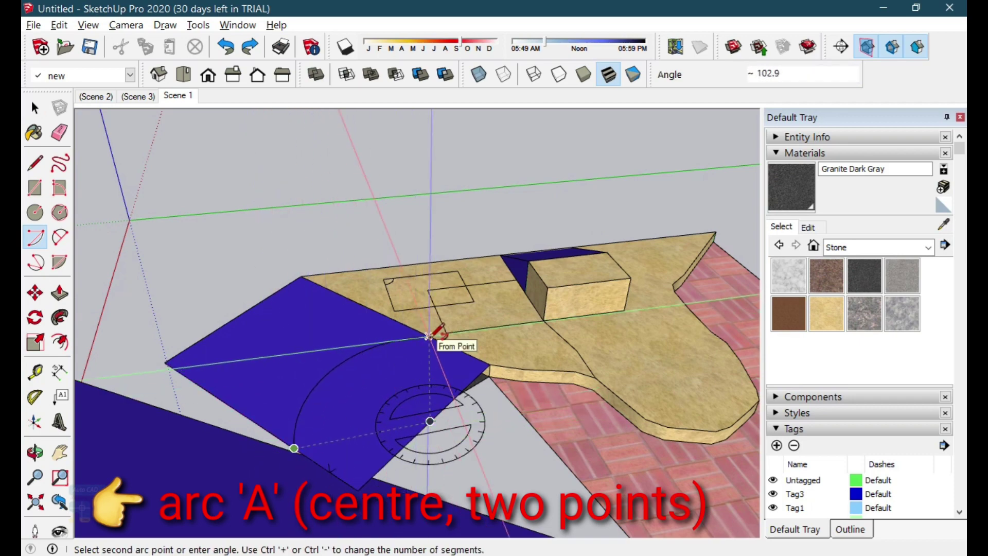
click(431, 339)
Draw a half-circle arc spanning the pink floor from corner to corner.
middle_drag(286, 422, 512, 420)
click(524, 433)
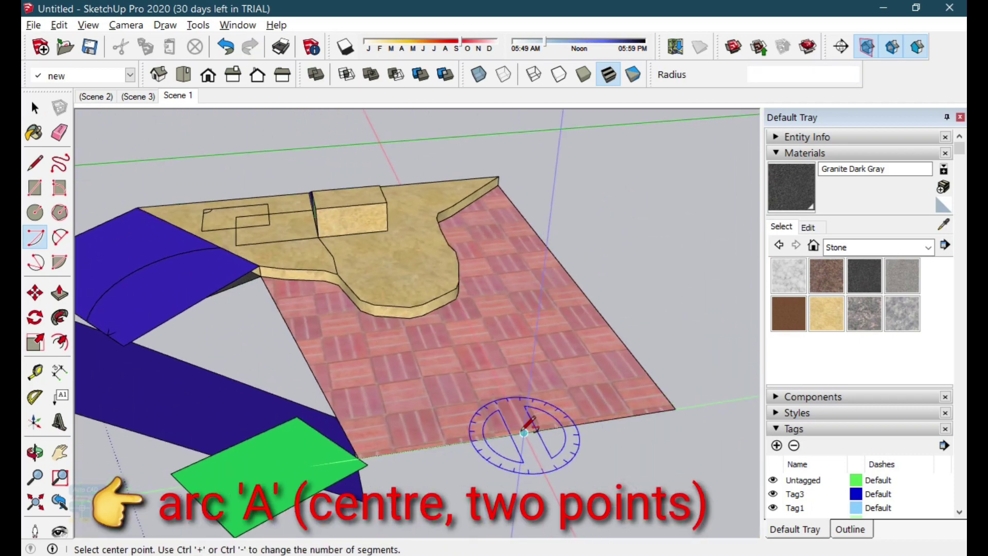
click(359, 458)
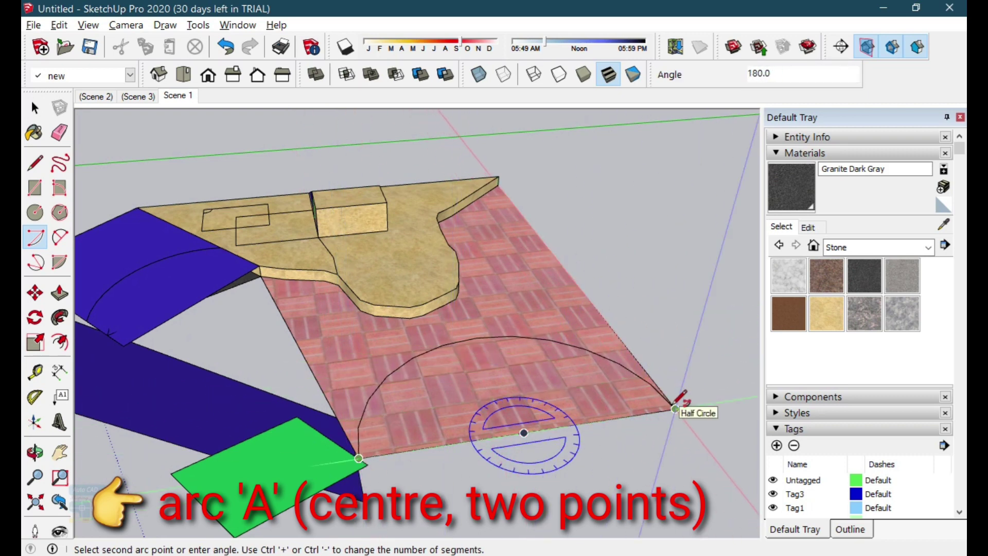
click(675, 409)
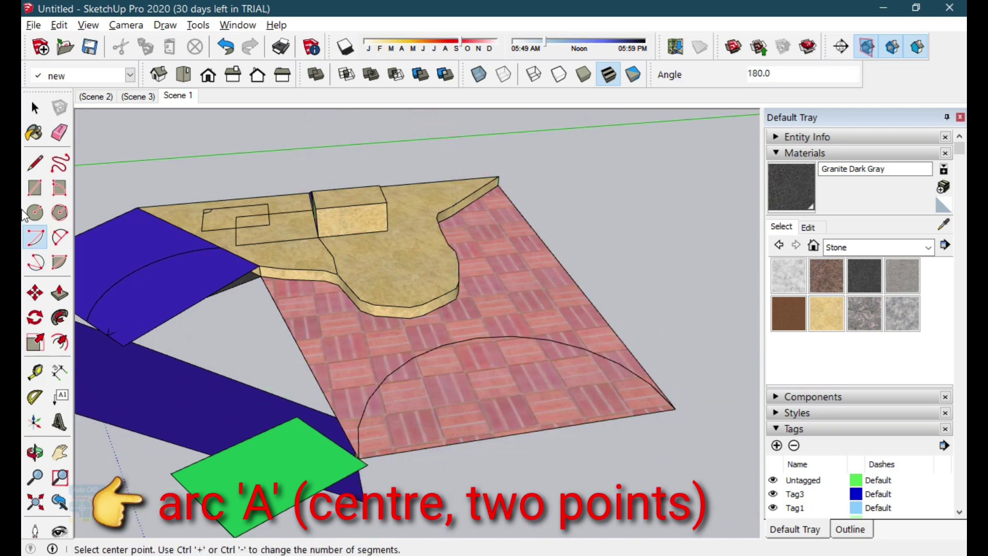
Draw a 180° arc from the floor edge, forming a blue half-disc beyond it.
click(524, 432)
middle_drag(524, 432, 508, 401)
click(411, 416)
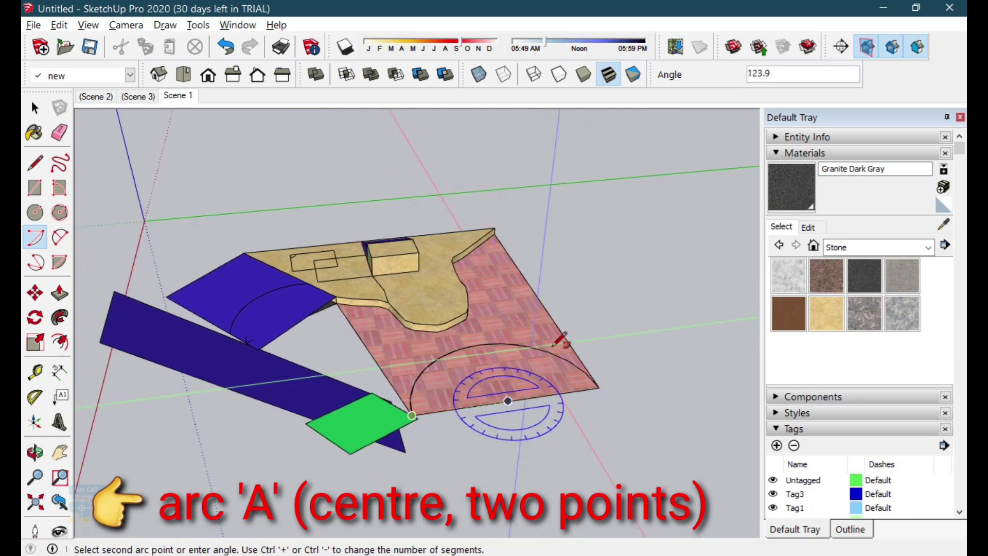
click(601, 387)
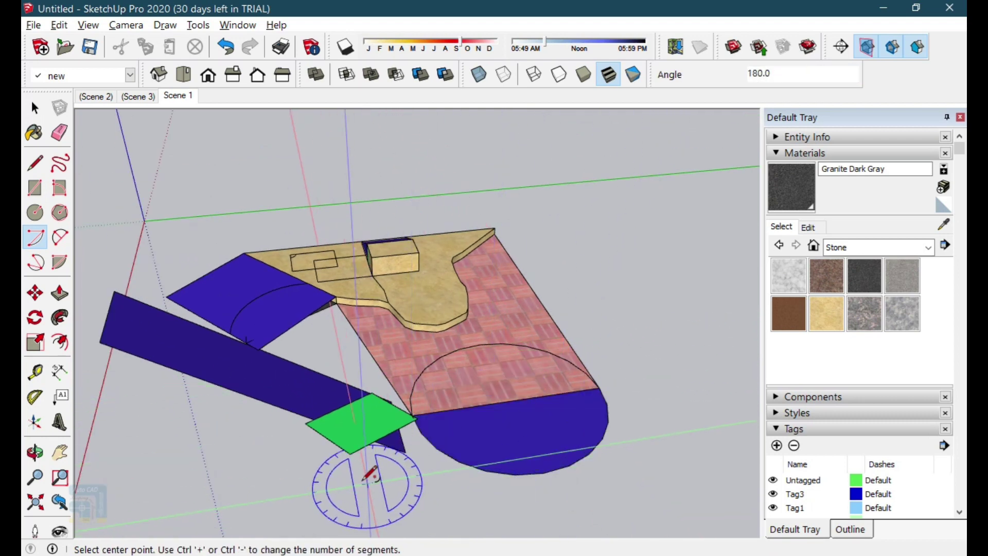
click(36, 163)
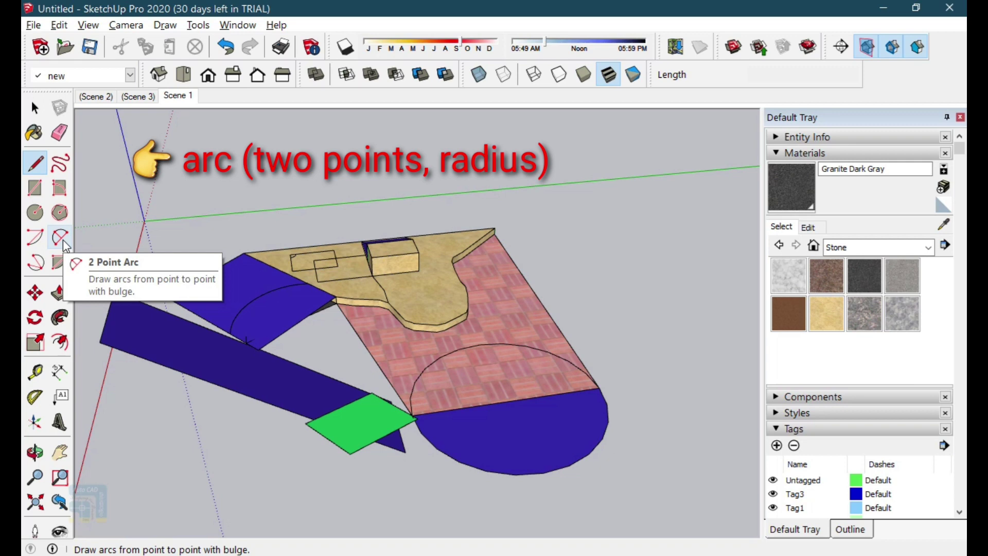
Draw a two-point half-circle arc on the ground below the model.
click(60, 237)
scroll(635, 307, down, 2)
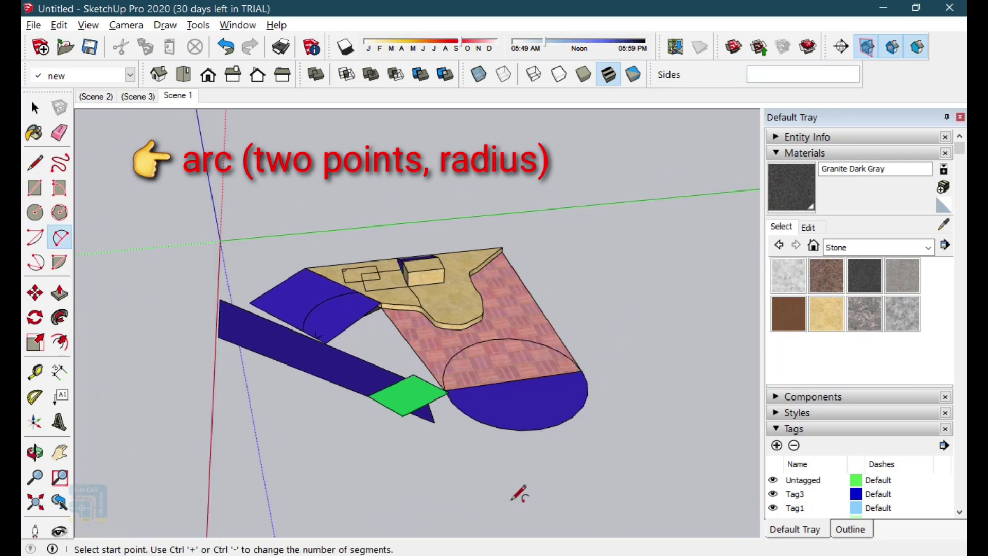
click(513, 499)
click(652, 477)
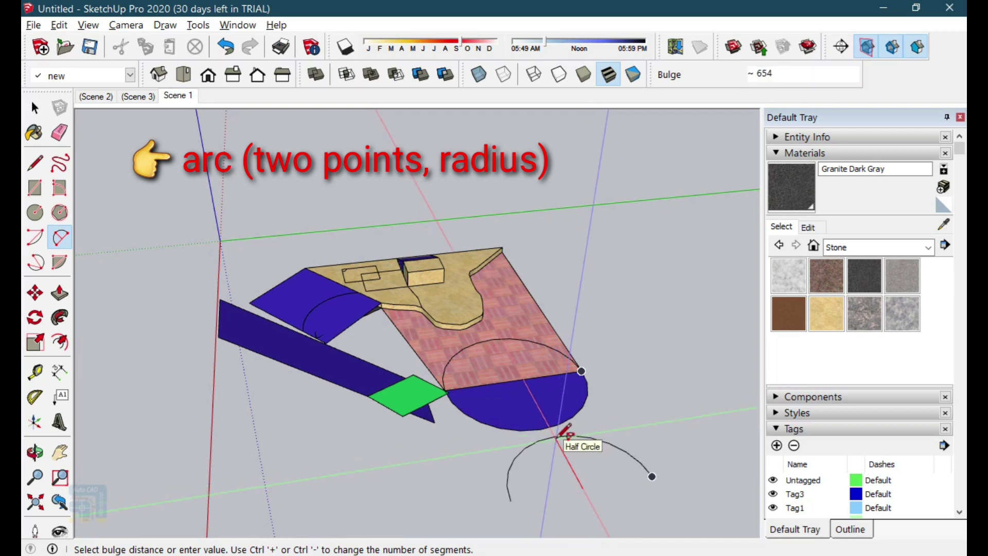
scroll(600, 512, down, 2)
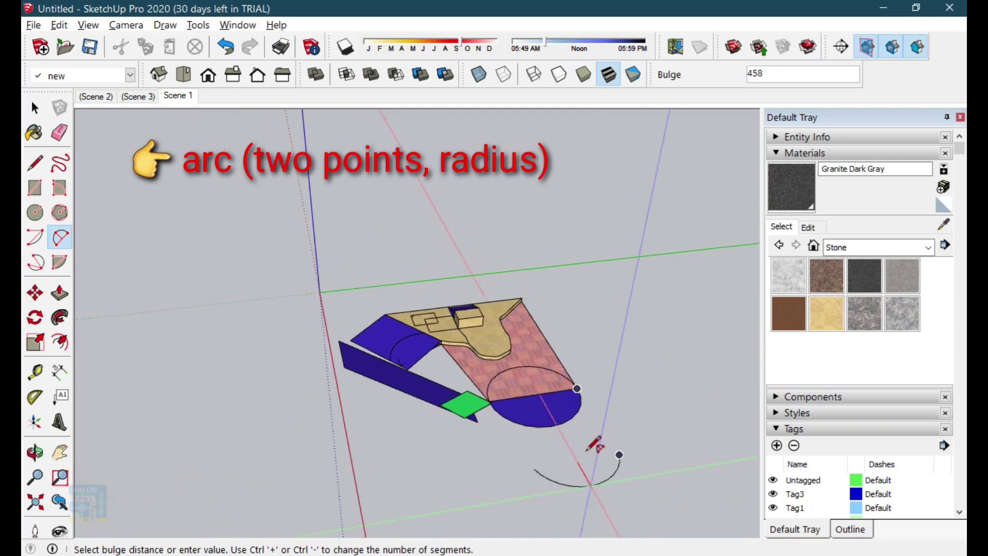
scroll(601, 520, down, 2)
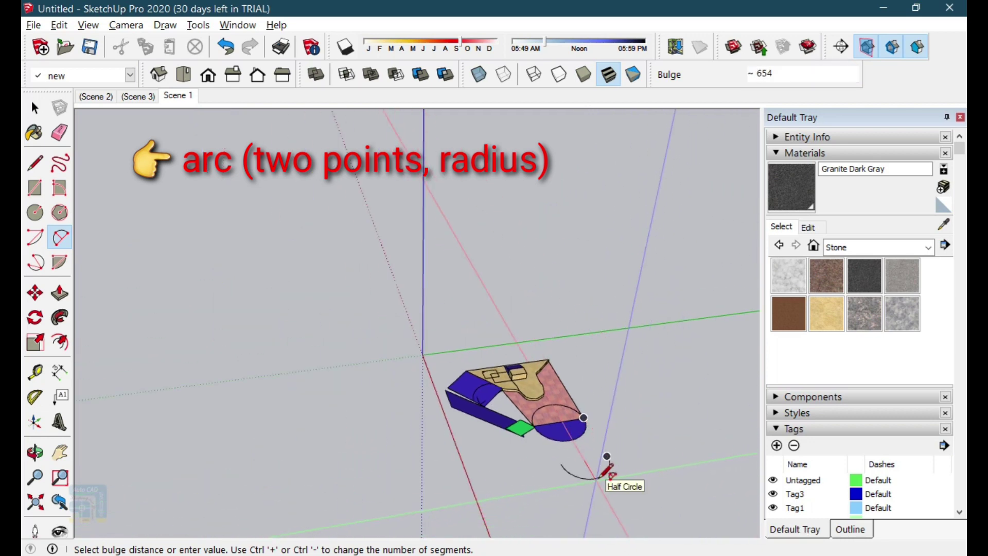
scroll(592, 463, up, 4)
click(601, 468)
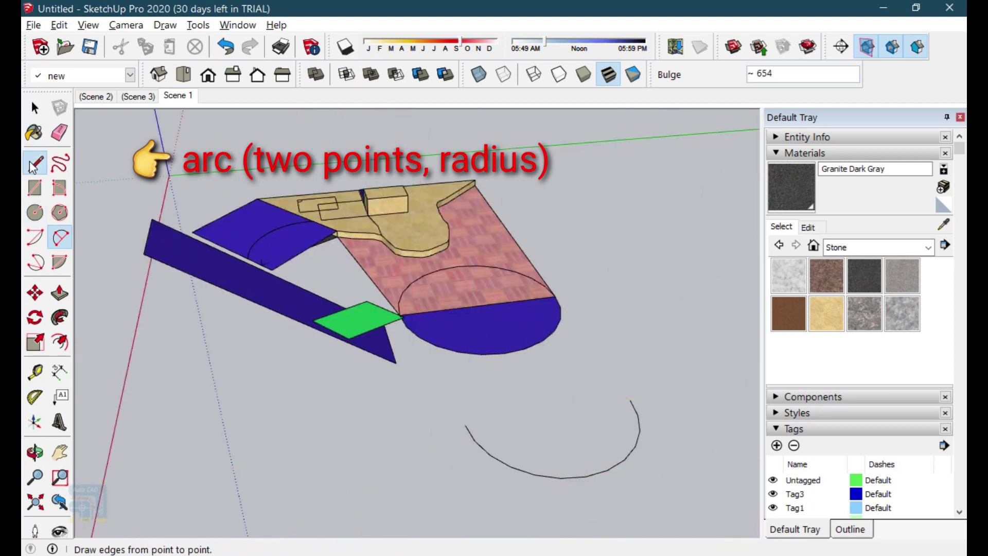
Join the arc's endpoints with a straight line to form a blue half-disc face.
click(32, 166)
click(465, 425)
click(632, 400)
click(35, 108)
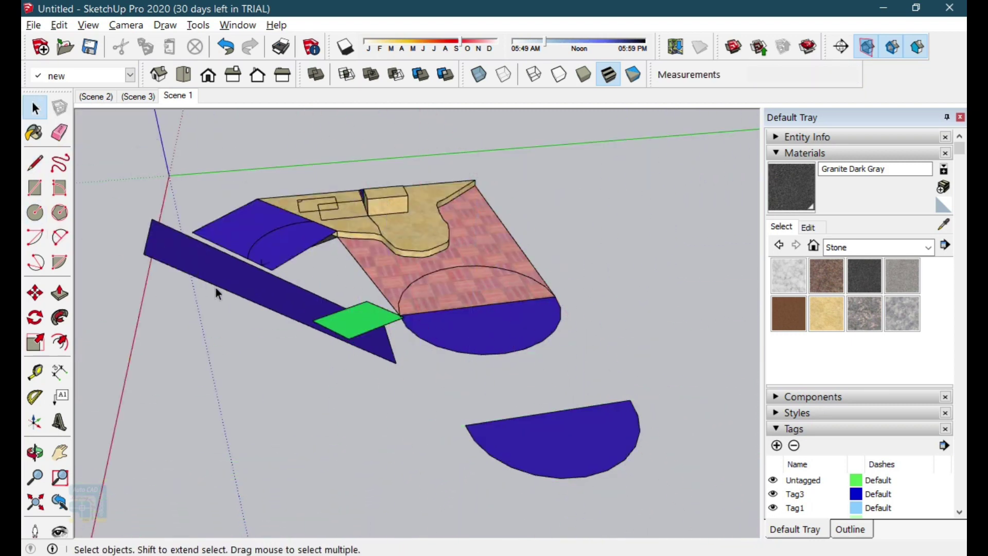
Draw a large three-point arc curving beneath the model beside the lower half-disc.
click(37, 265)
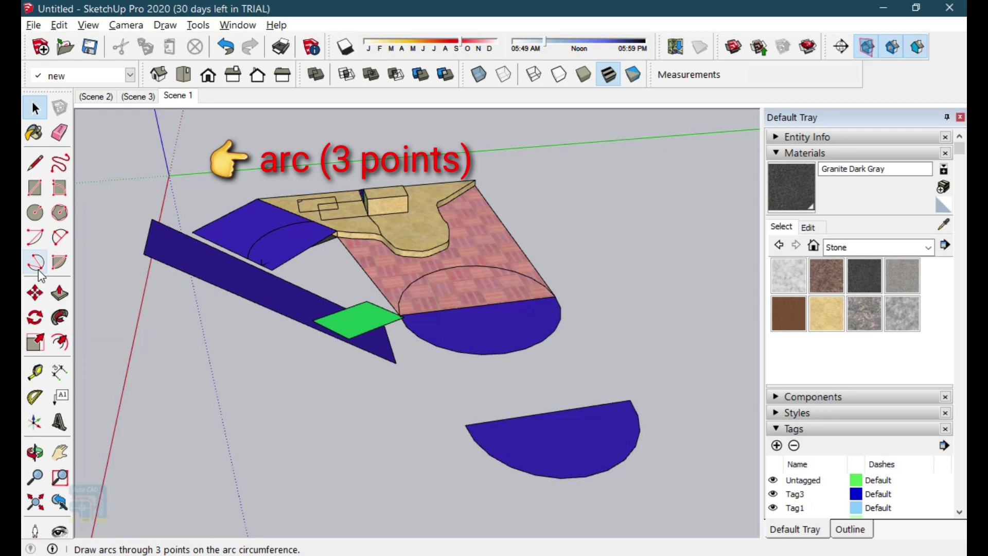
click(246, 458)
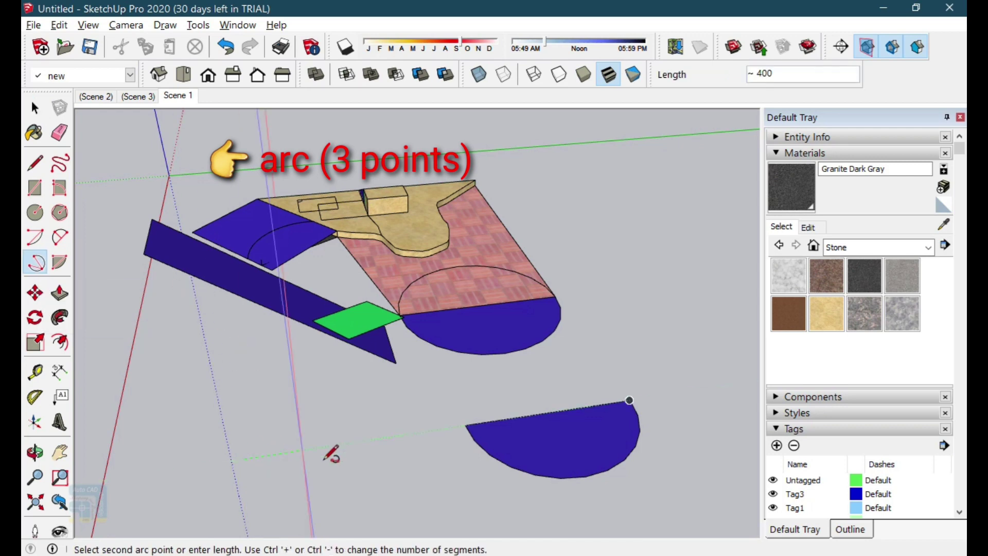
click(404, 434)
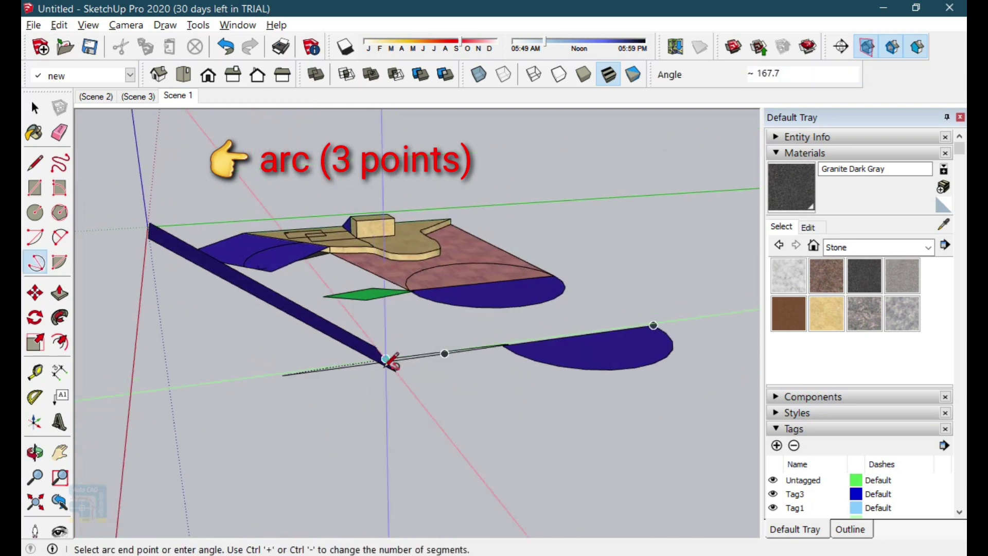
click(395, 363)
middle_drag(396, 363, 193, 391)
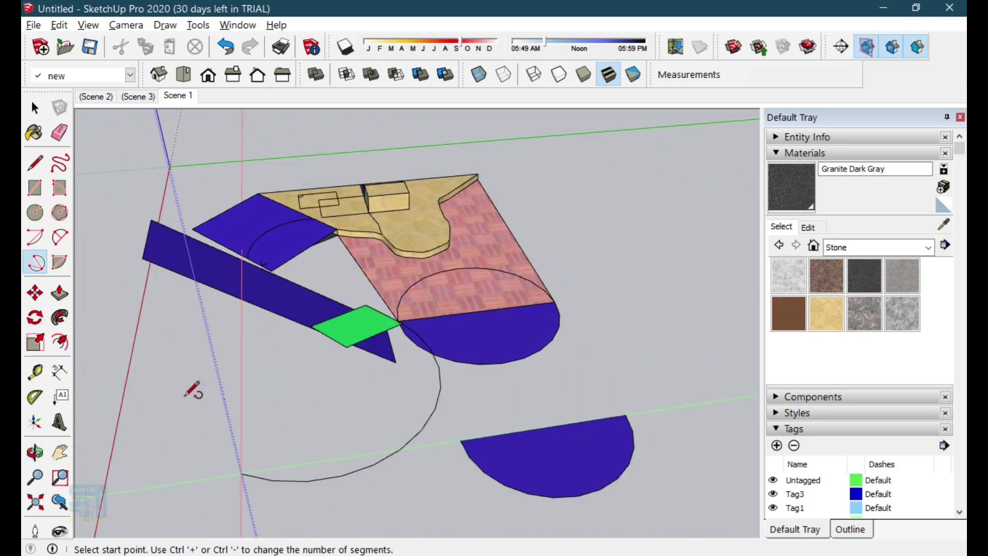
Draw a filled blue pie wedge to the right of the model.
click(60, 264)
scroll(155, 325, down, 1)
click(631, 352)
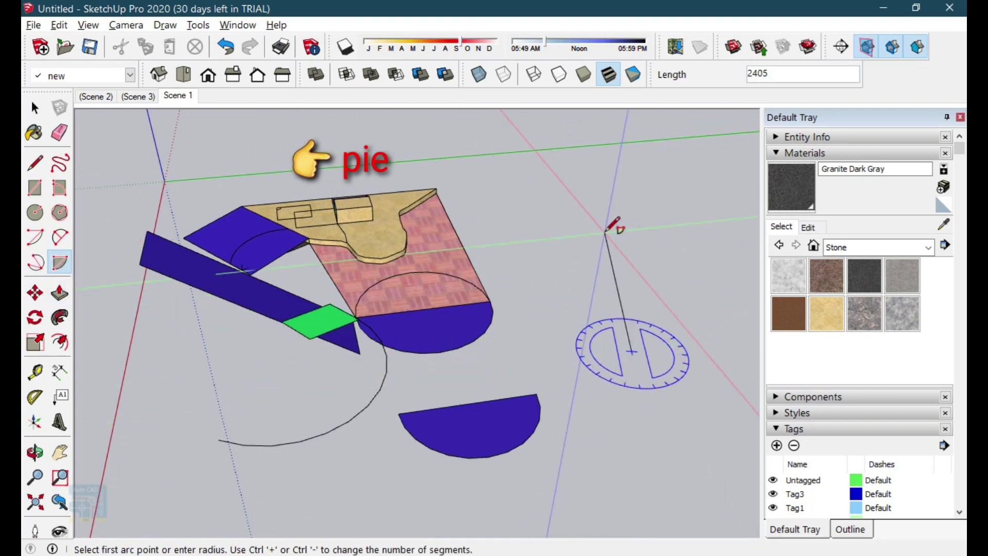
click(605, 233)
click(703, 268)
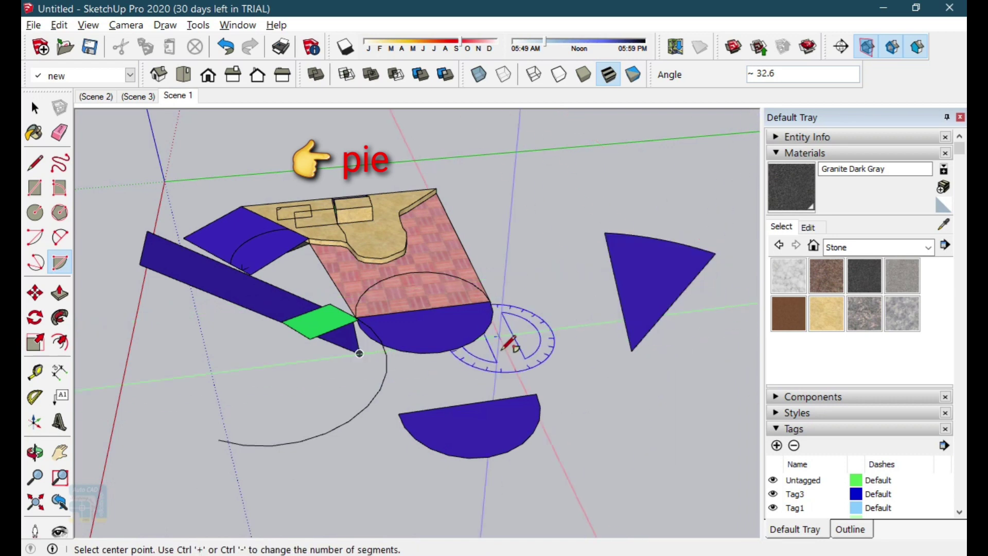
key(space)
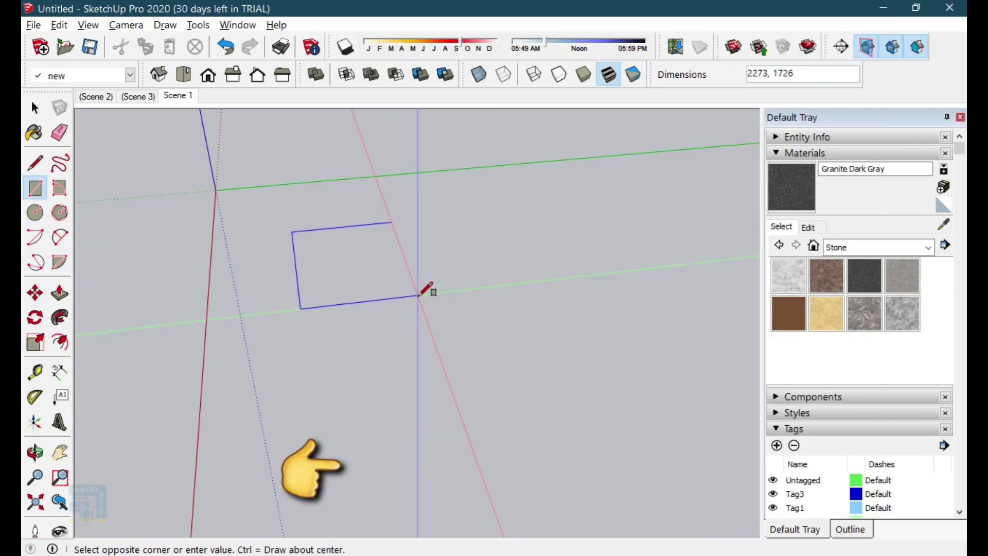
Complete the blue rectangle face and draw a corner-to-corner diagonal edge across it.
click(419, 296)
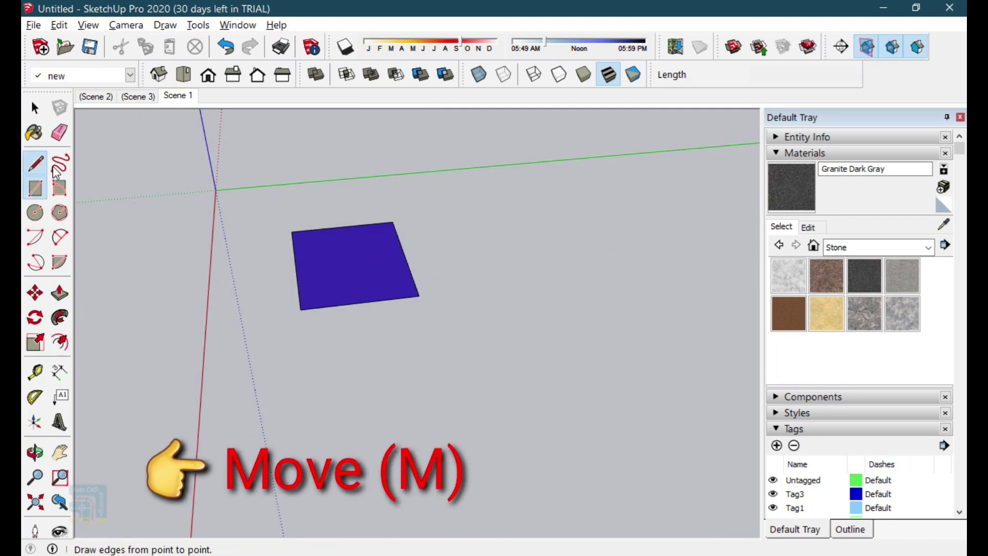
click(35, 163)
click(292, 232)
click(420, 296)
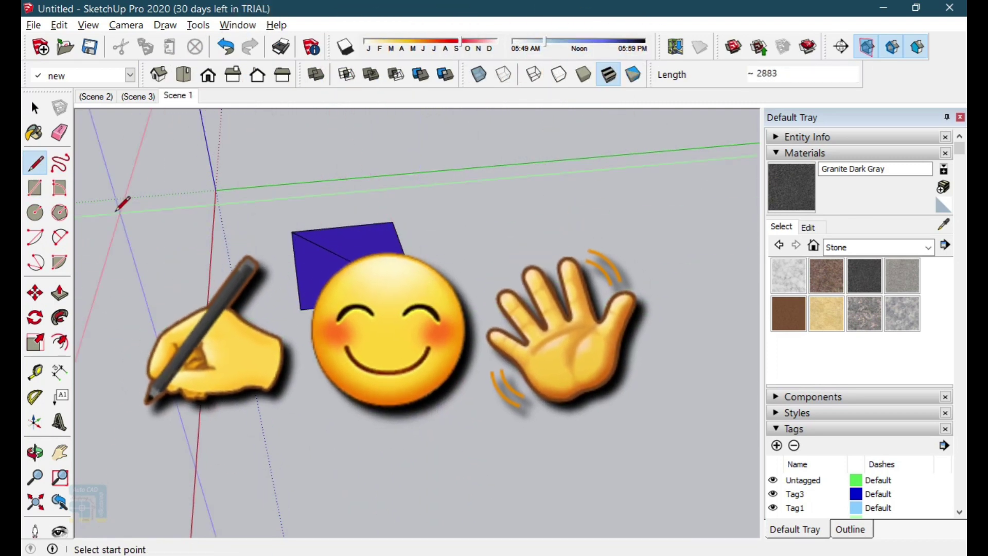